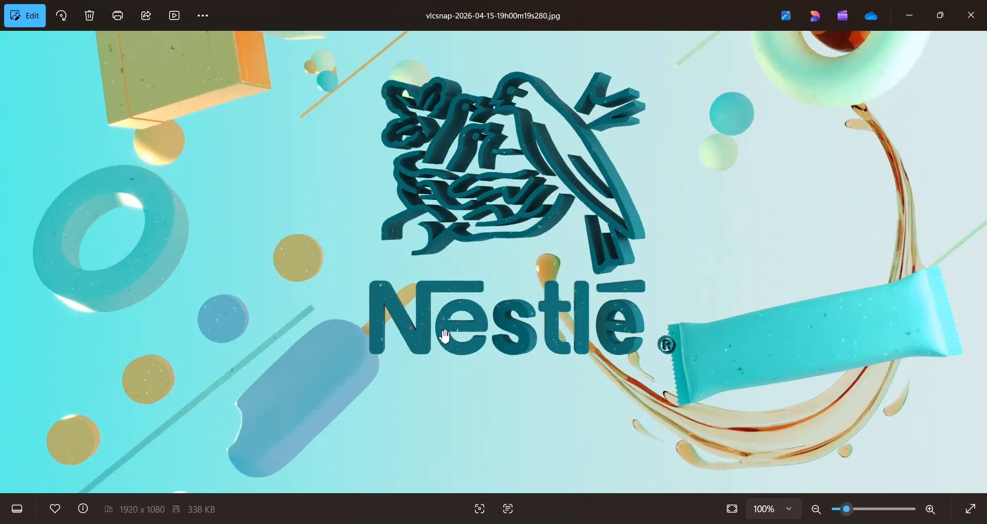
- Examine the speckled surface of the Nestlé lettering in the reference image up close
scroll(442, 336, "up", 3)
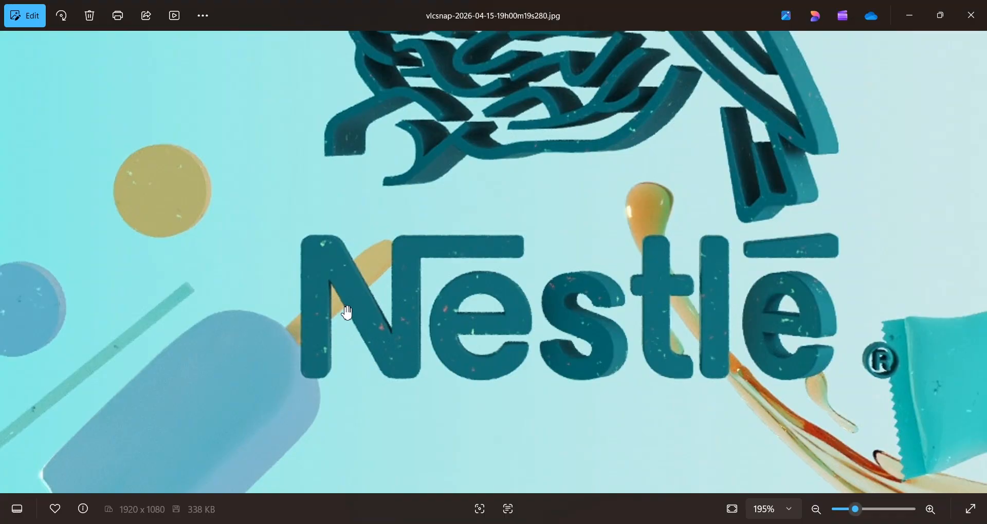
scroll(345, 313, "up", 2)
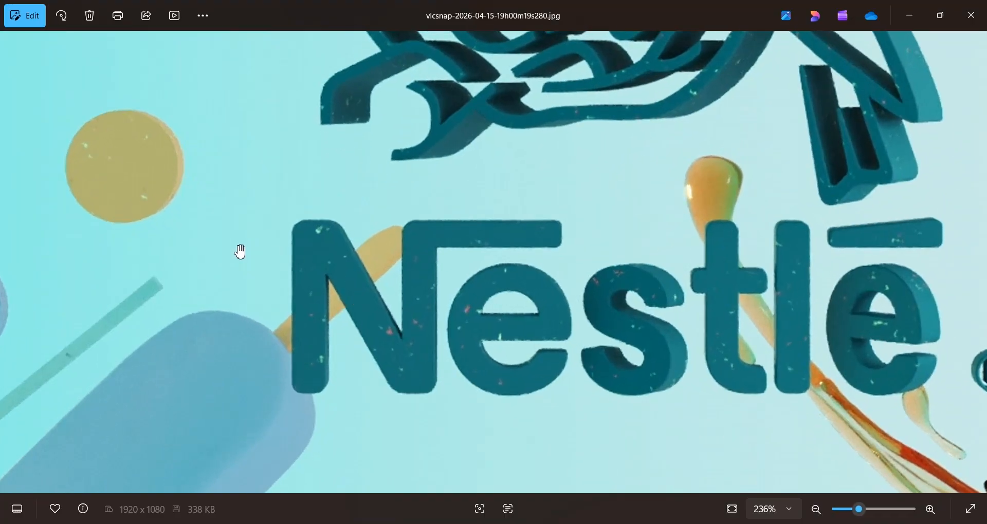
scroll(369, 336, "down", 1)
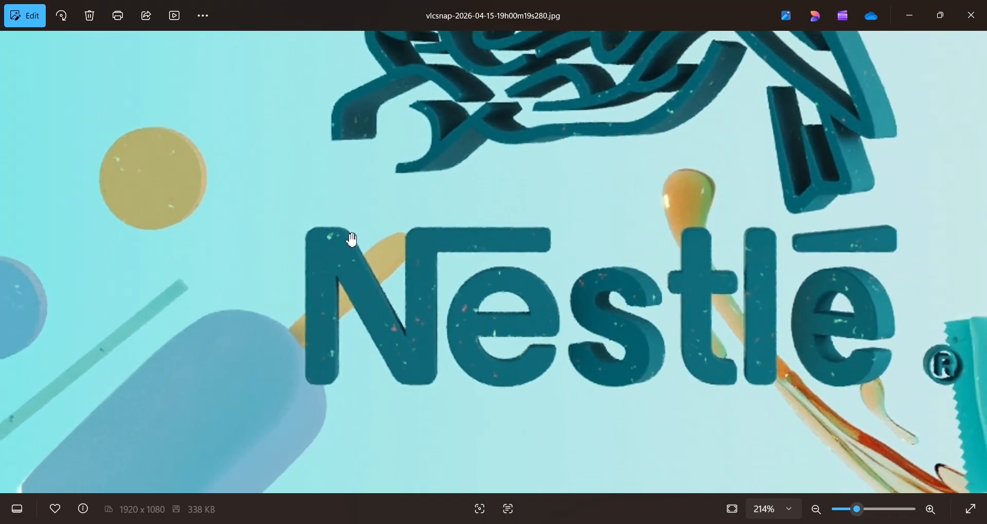
scroll(582, 323, "down", 5)
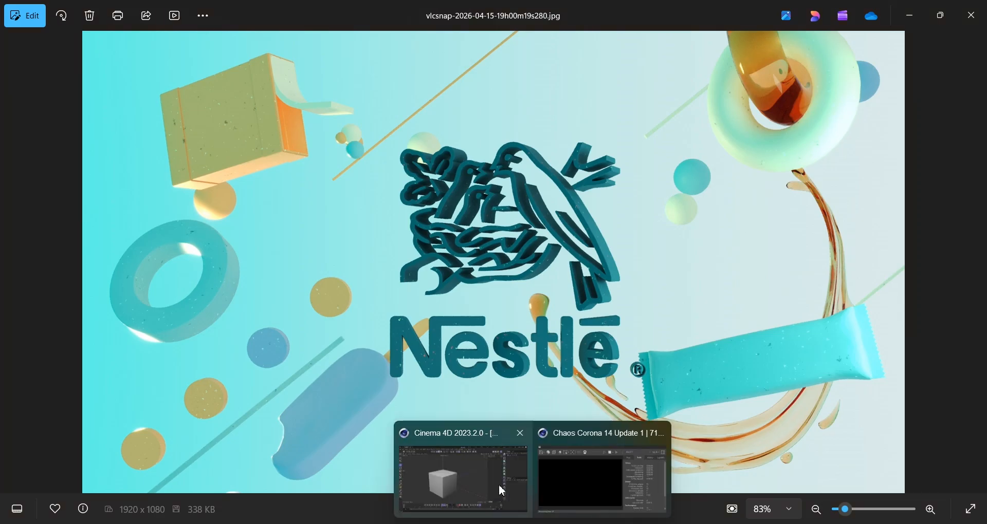
- Switch to Cinema 4D and add a Corona Sky of type Shader / HDRI with a Gradient shader
left_click(499, 485)
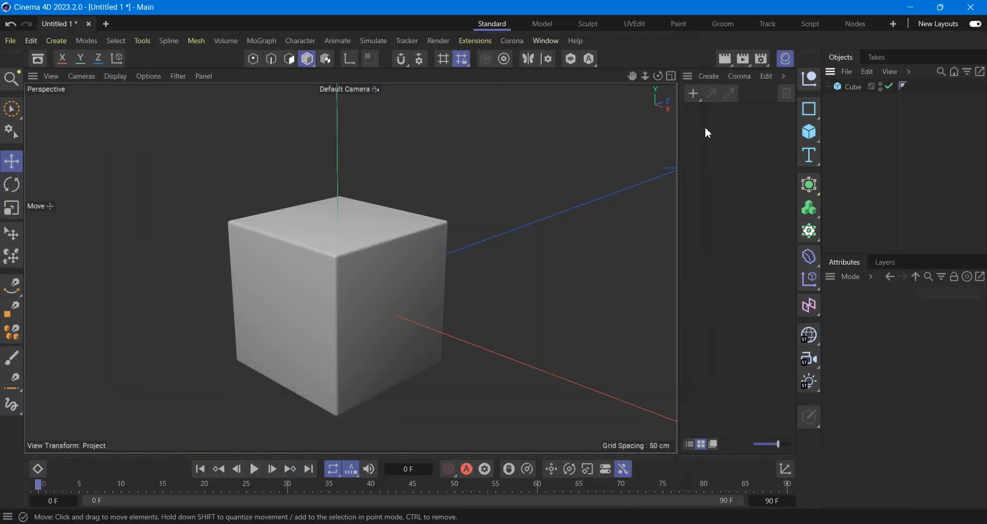
left_click(513, 41)
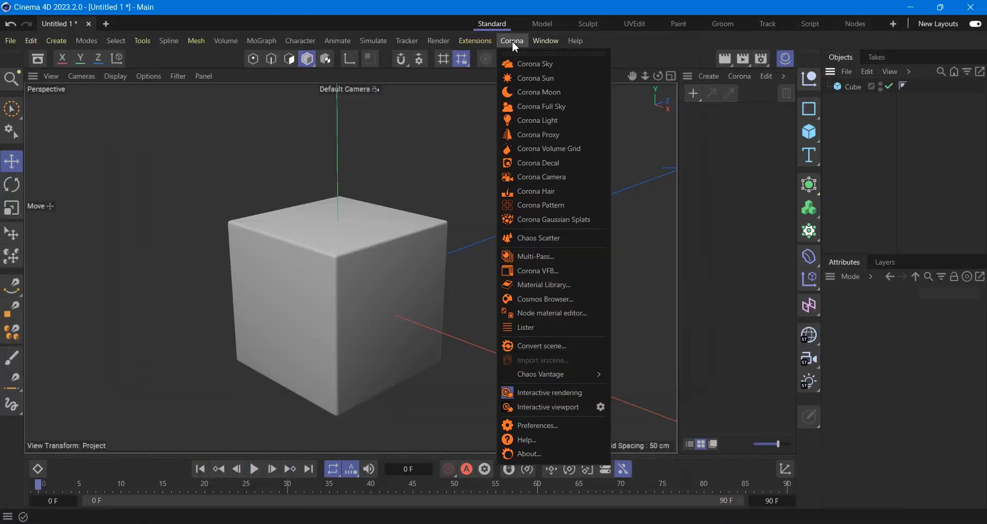
left_click(561, 68)
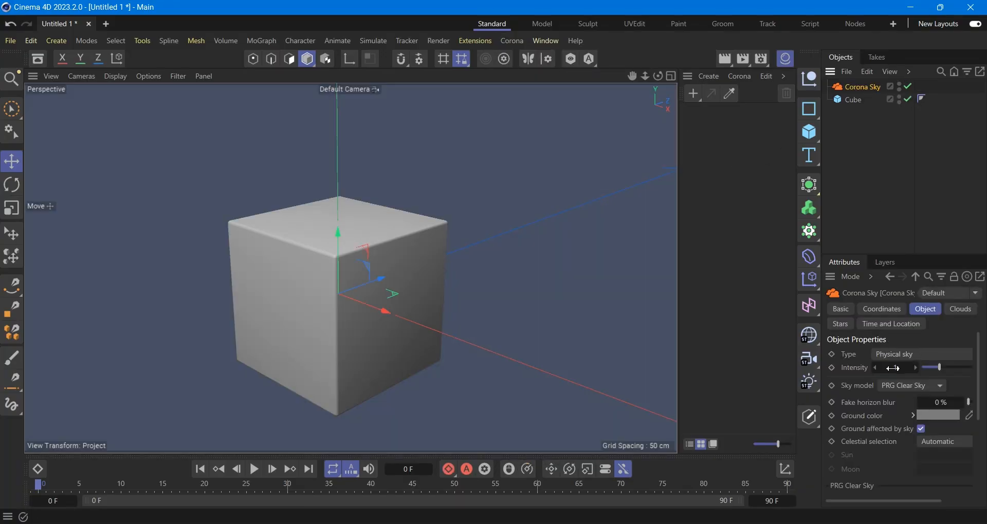
left_click(903, 356)
left_click(883, 399)
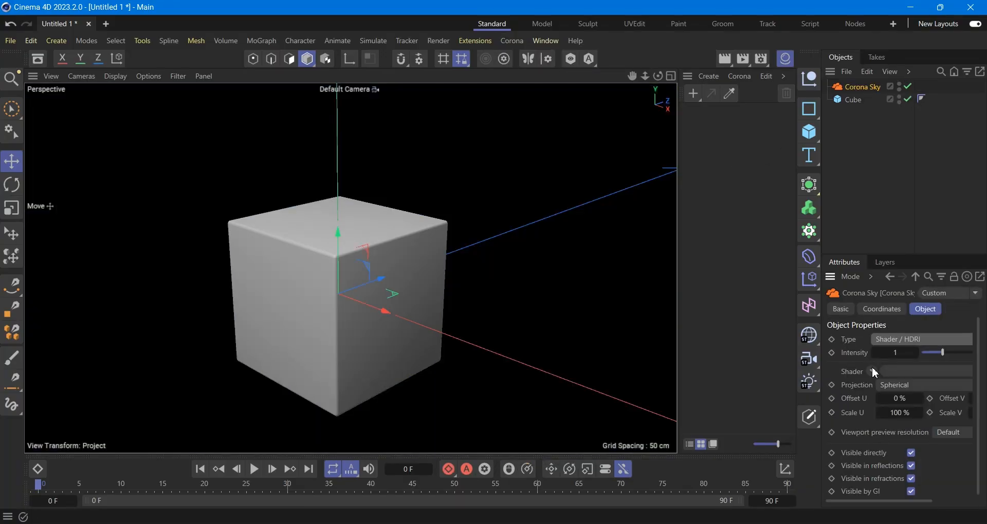
left_click(872, 372)
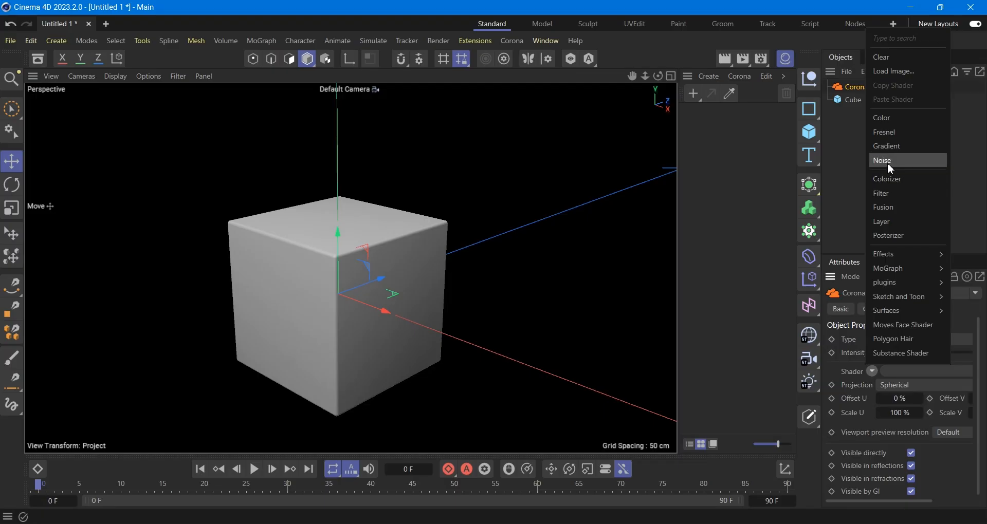
left_click(895, 148)
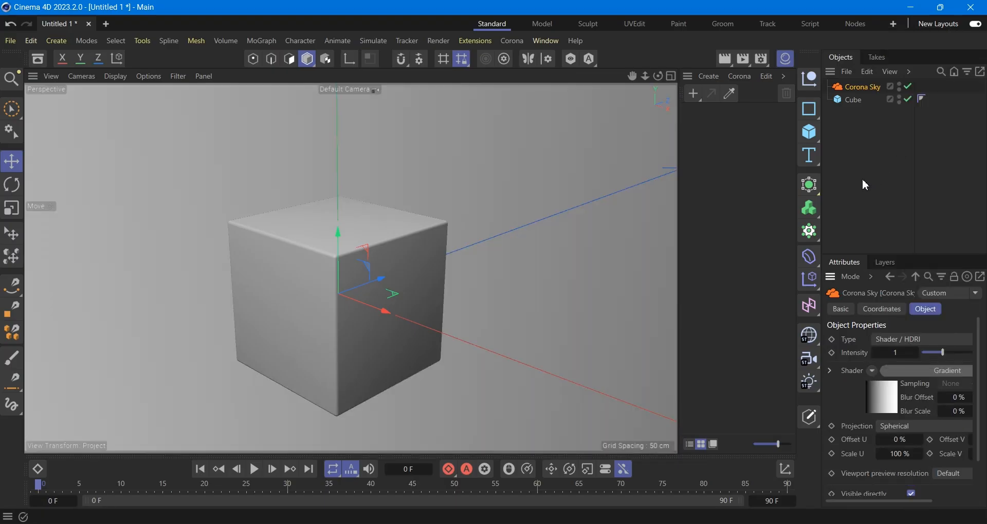
- Create a Corona Physical Material and apply it to the cube
left_click(740, 76)
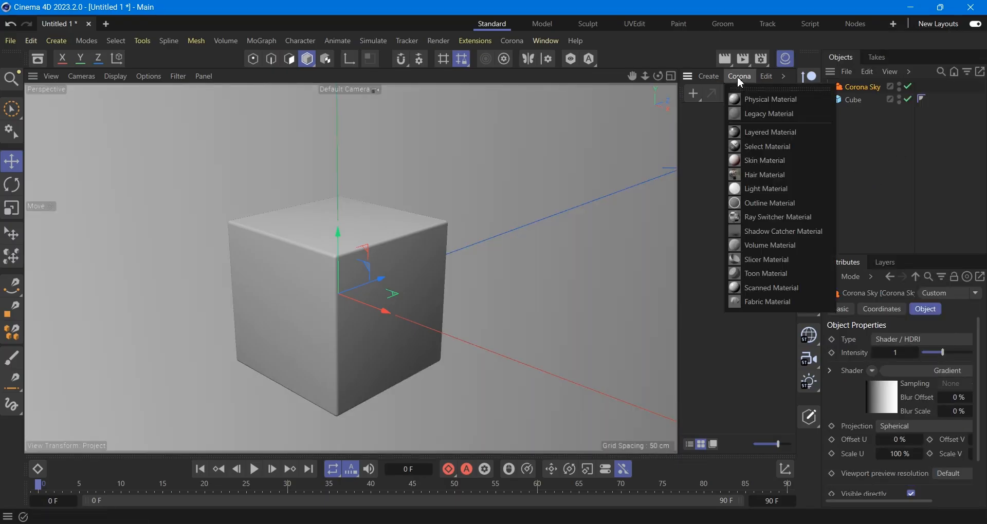
left_click(760, 105)
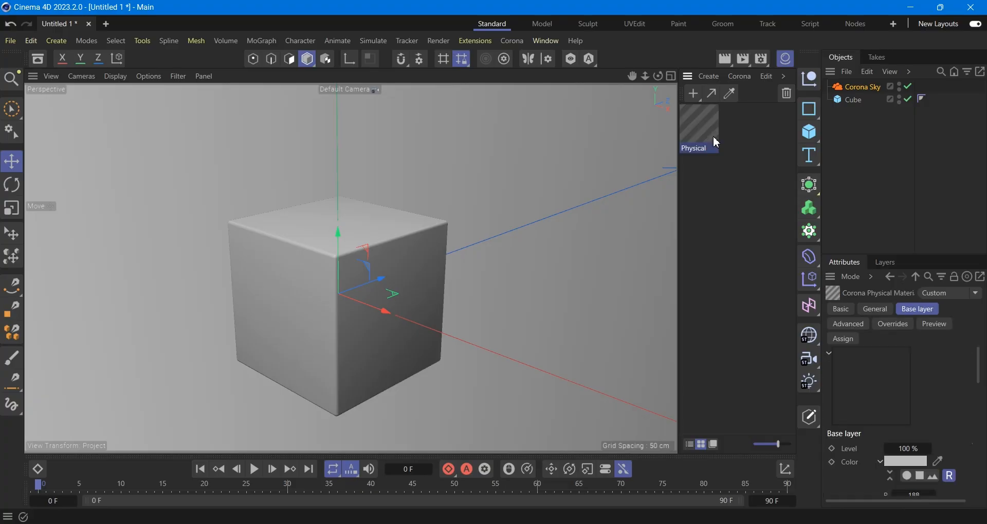
left_click_drag(702, 136, 848, 101)
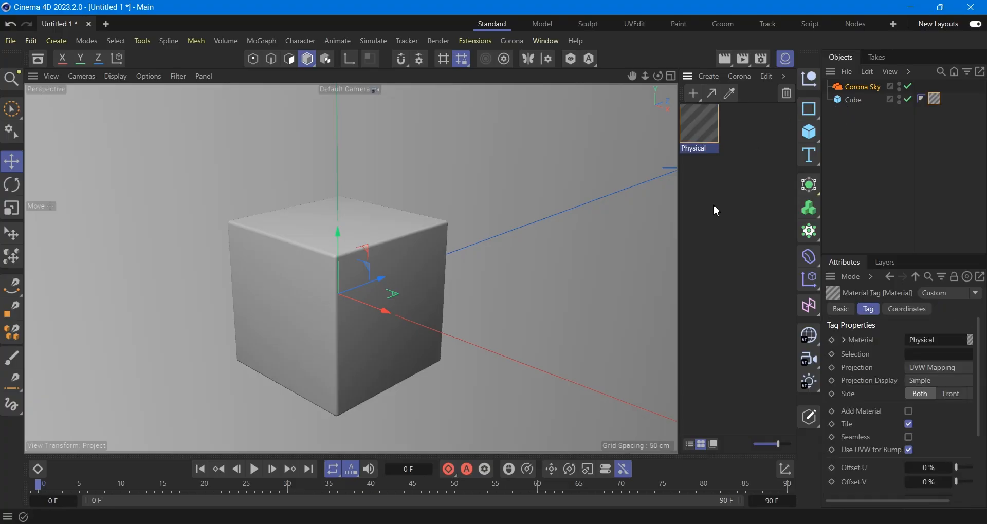
- Load the cube's Physical material into the node material editor, widen its window and reposition the material node
left_click(512, 42)
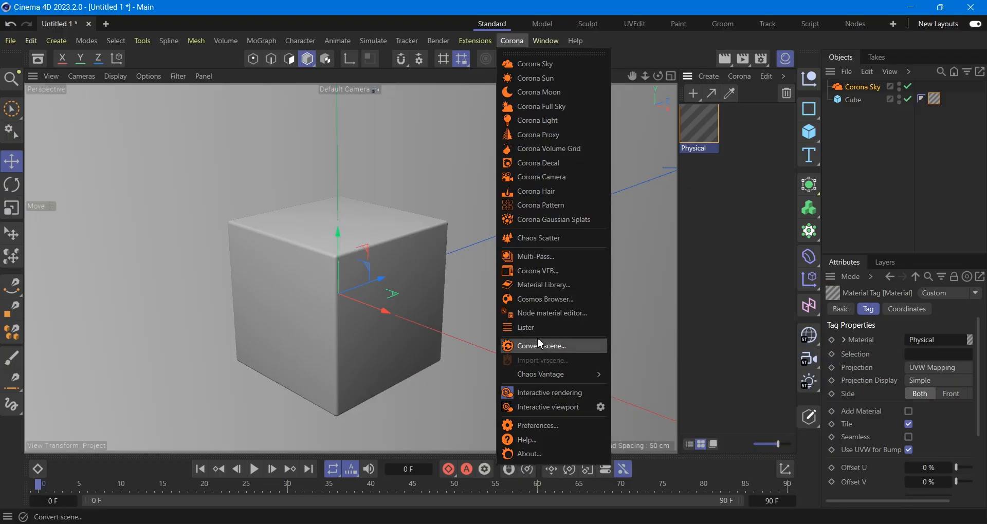
left_click(546, 313)
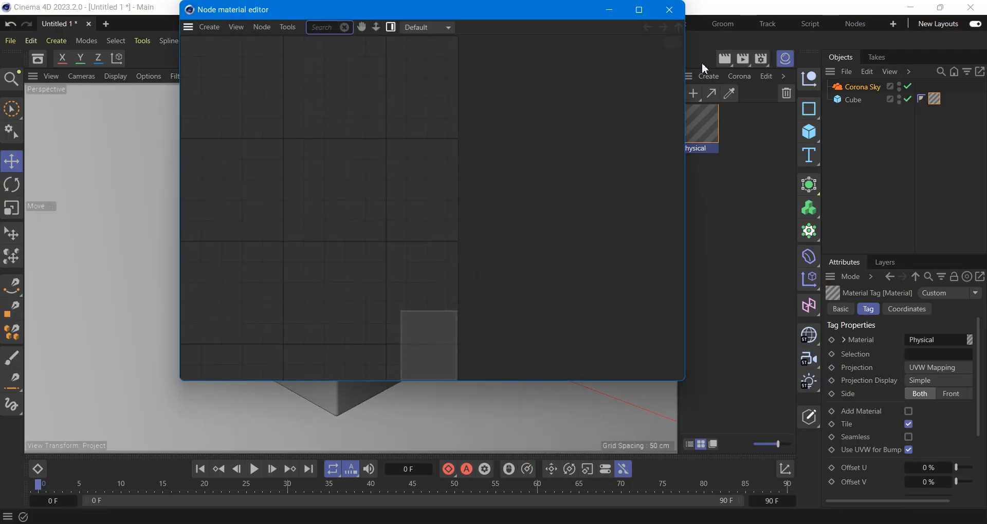
left_click_drag(575, 5, 574, 163)
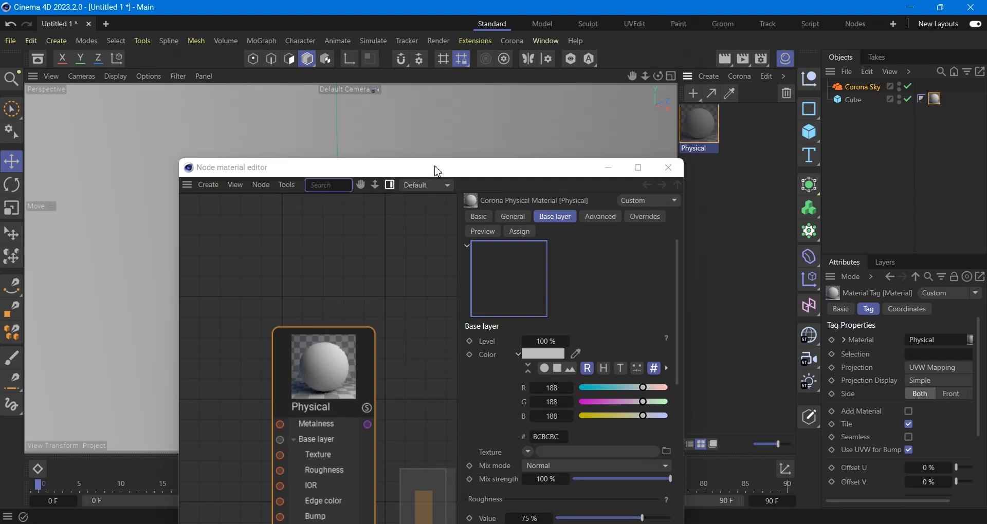
left_click_drag(434, 167, 535, 86)
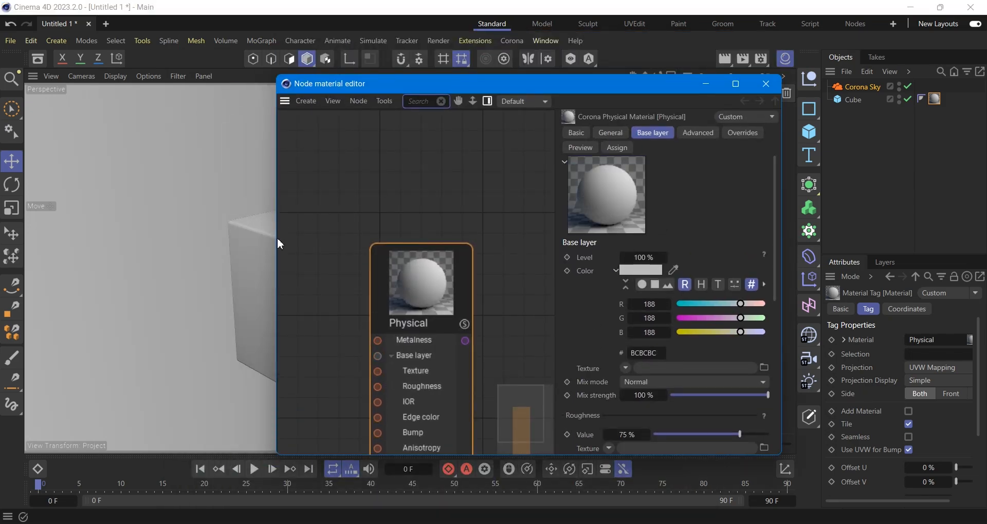
left_click_drag(277, 245, 126, 245)
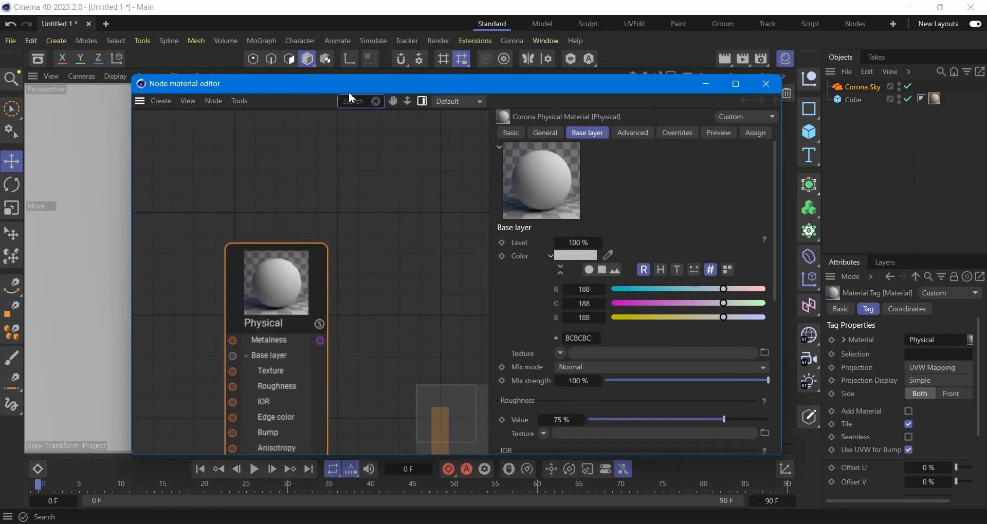
left_click_drag(357, 85, 450, 59)
scroll(468, 228, "down", 3)
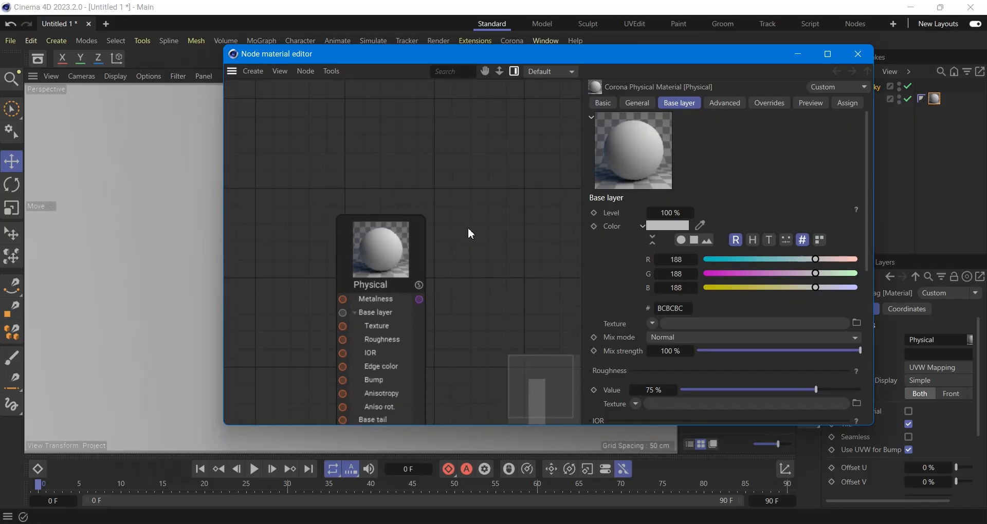
scroll(395, 245, "up", 2)
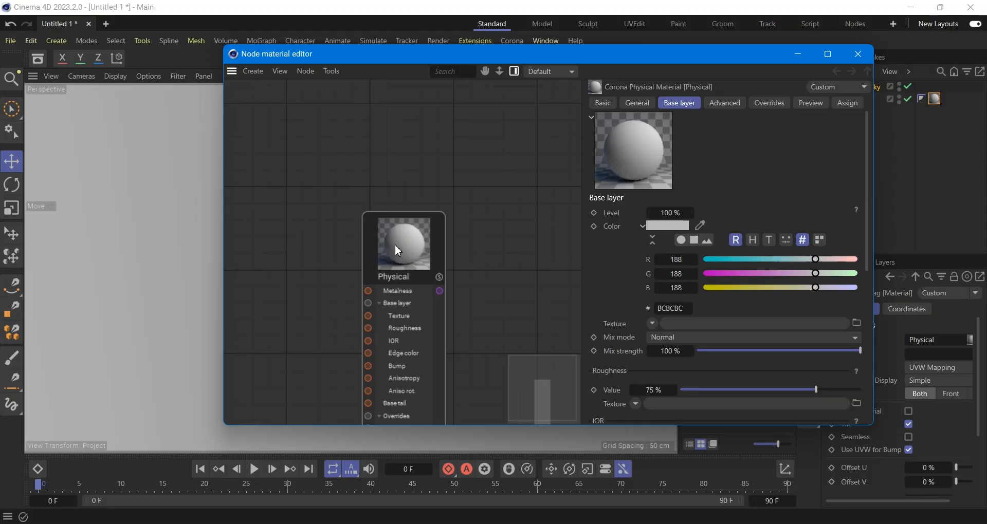
left_click_drag(409, 264, 465, 229)
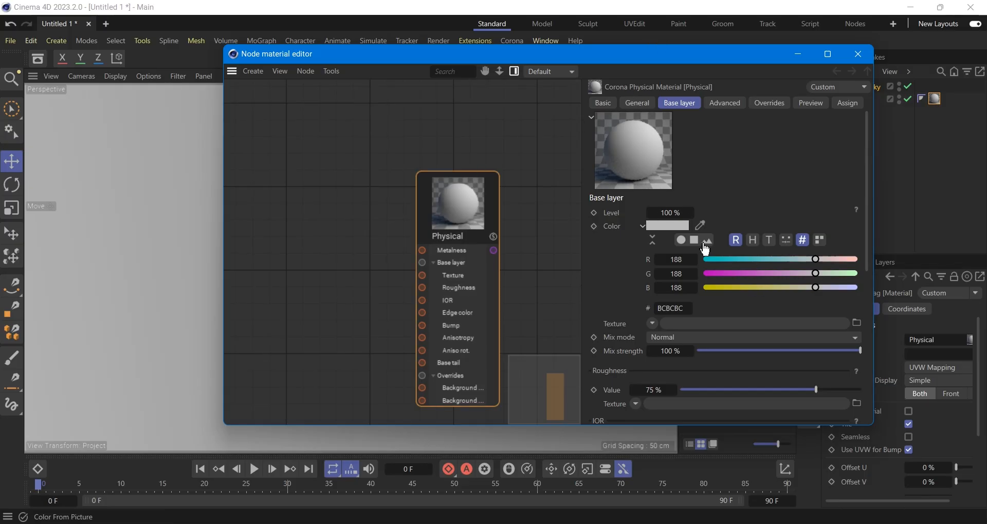
- Set the Physical material's base color to hue 50° and saturation 51% in HSV mode, and check it on the cube
left_click(786, 240)
left_click(770, 241)
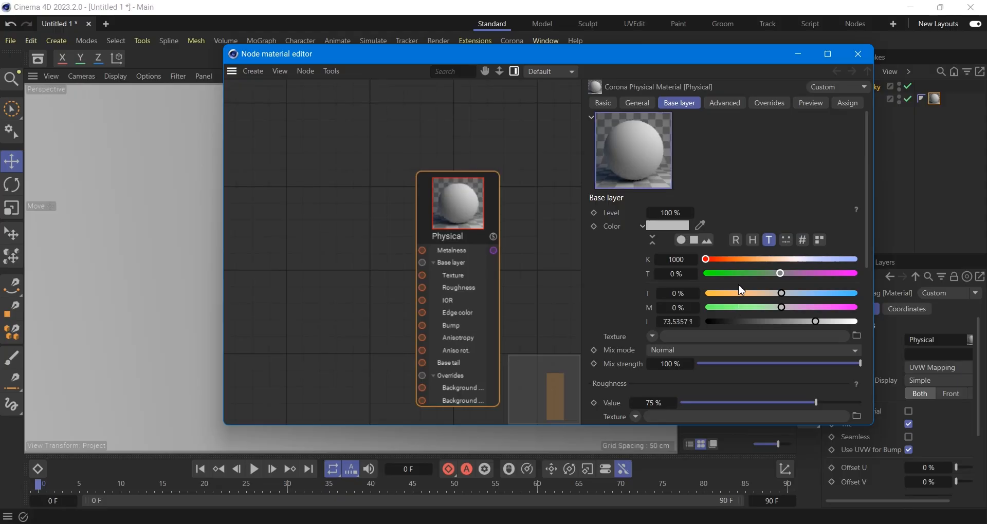
left_click(752, 240)
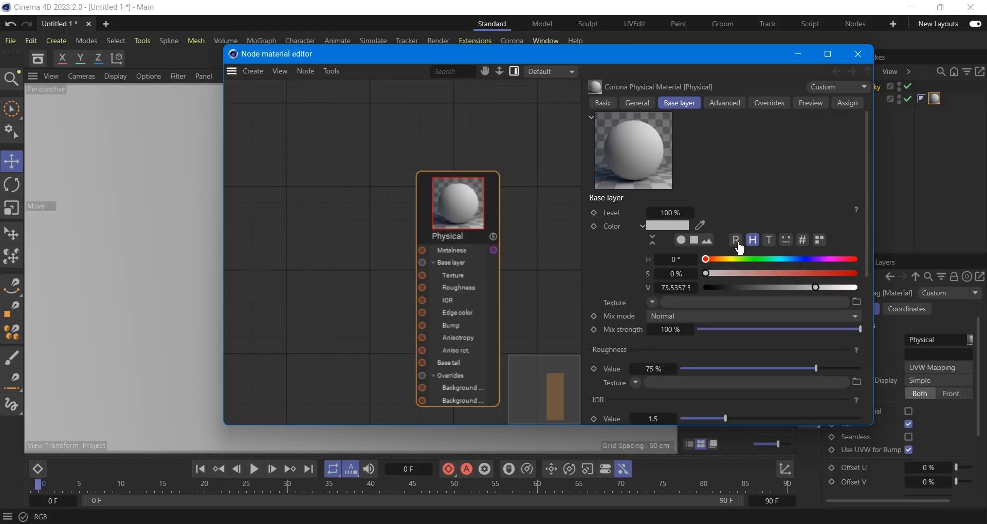
left_click_drag(721, 259, 727, 259)
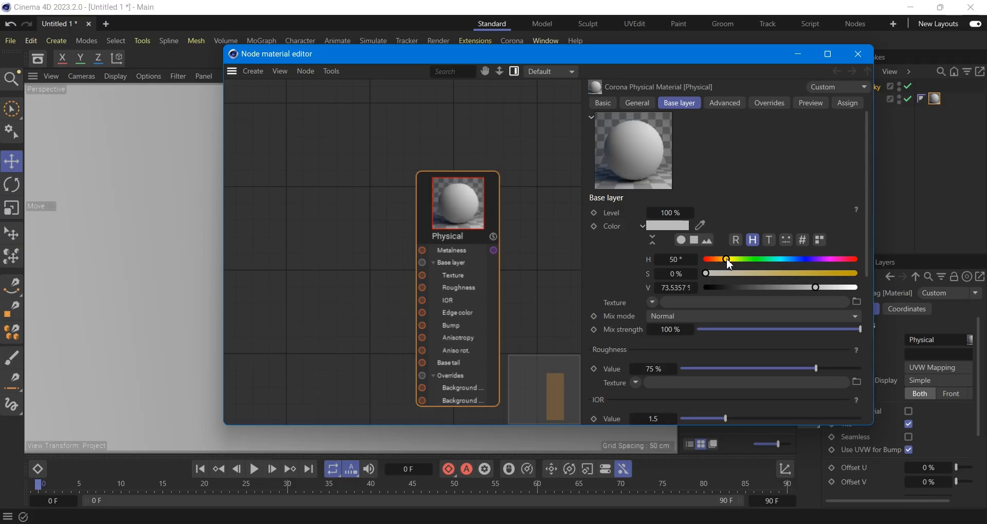
left_click(781, 276)
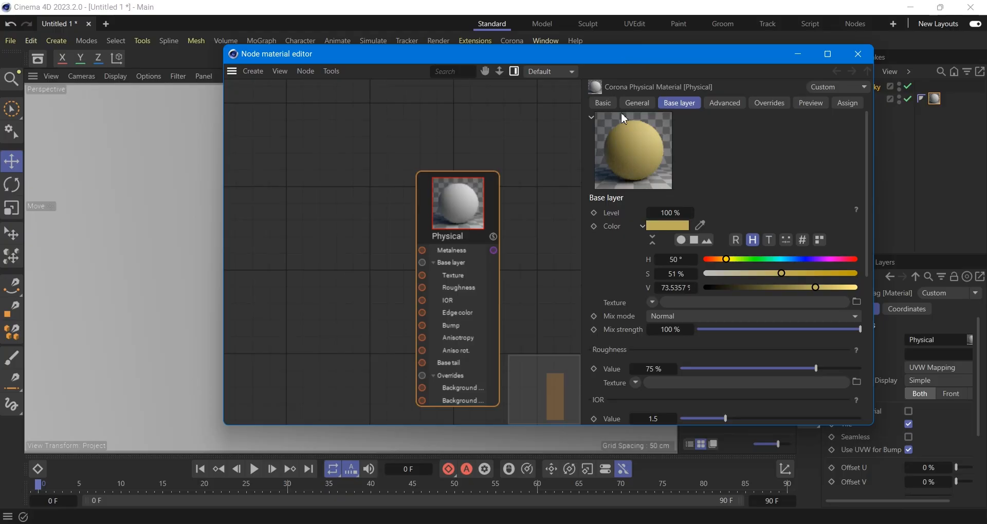
left_click_drag(623, 65, 599, 315)
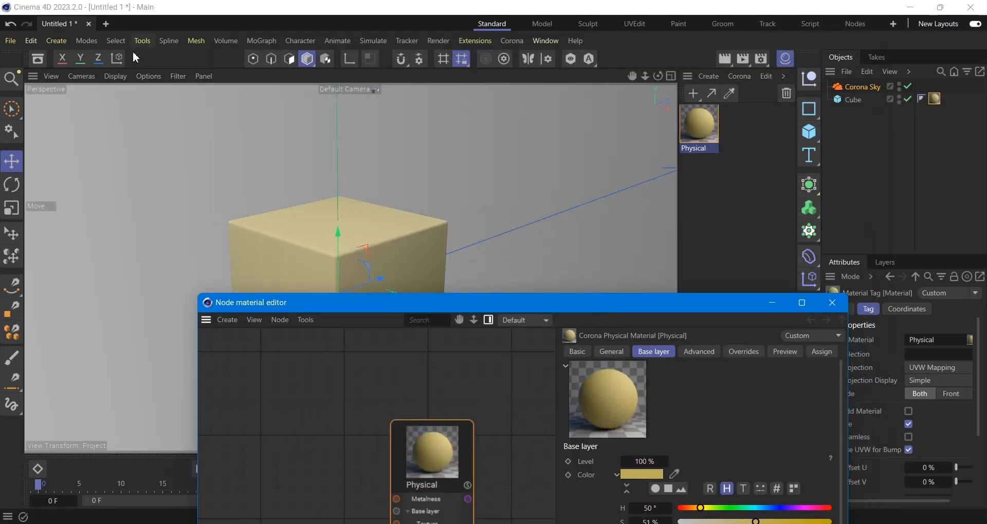
left_click_drag(412, 302, 471, 108)
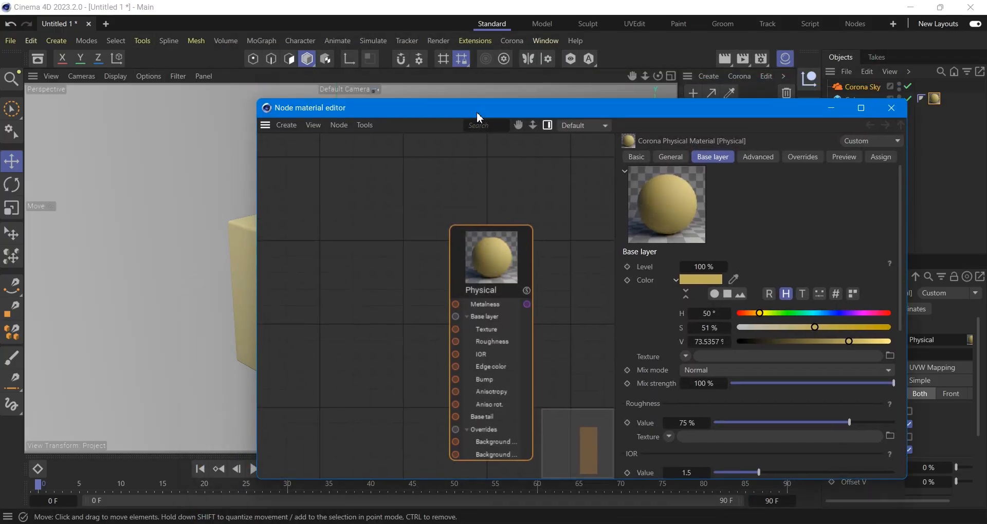
- Add a Noise shader node and spread the nodes apart, with Noise to the lower left of the Physical material
right_click(303, 241)
mouse_move(378, 289)
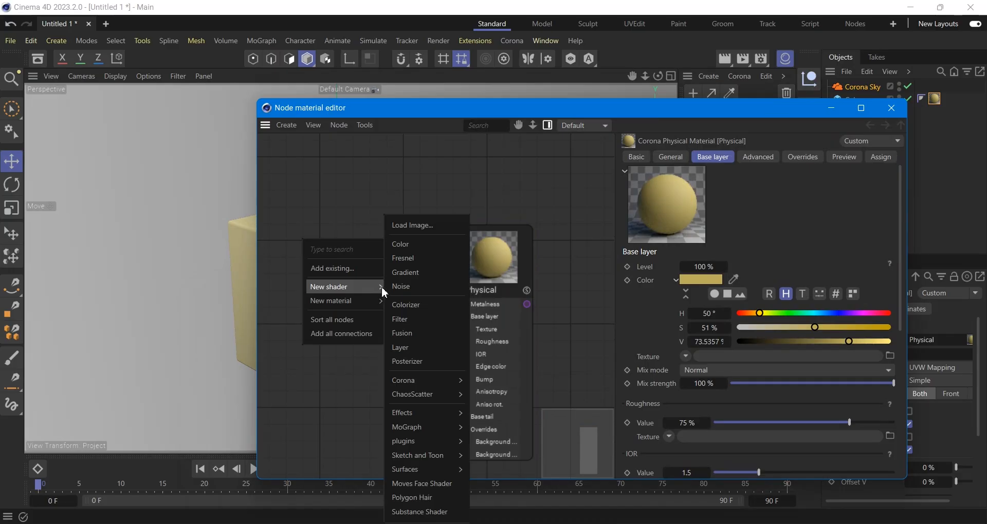
left_click(417, 287)
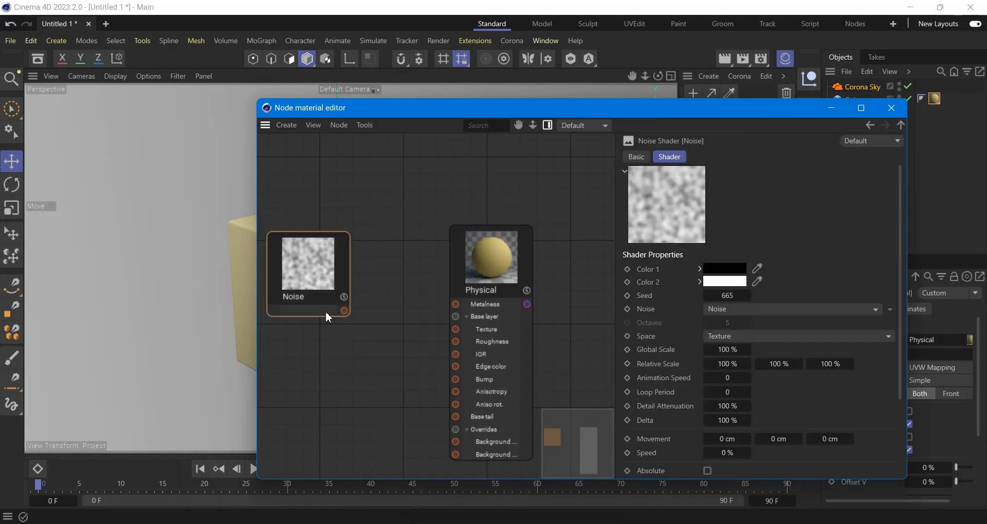
left_click_drag(326, 314, 365, 464)
left_click_drag(490, 297, 520, 248)
left_click(366, 377)
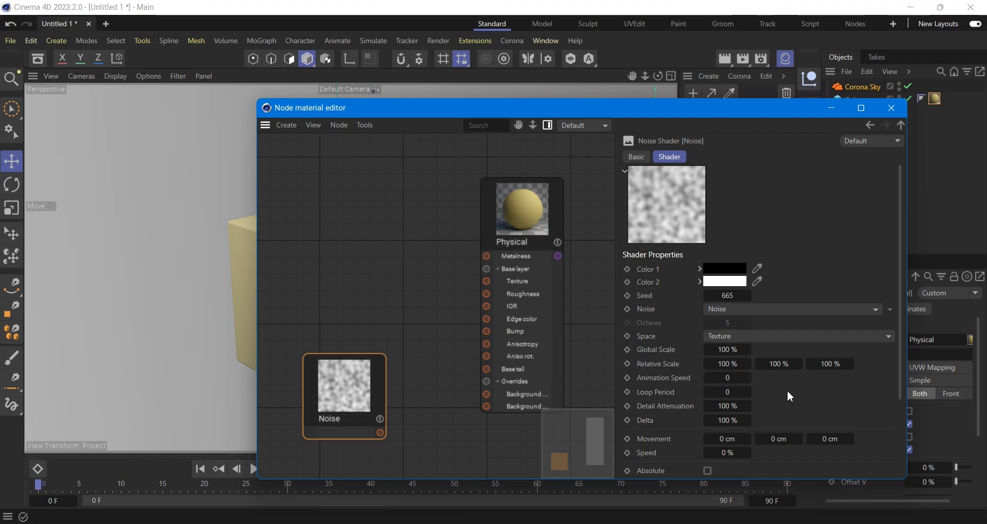
- Maximize the node editor and set the Noise shader's low clip to 30% and global scale to 10%
scroll(792, 389, "down", 3)
scroll(805, 389, "up", 3)
scroll(843, 385, "down", 3)
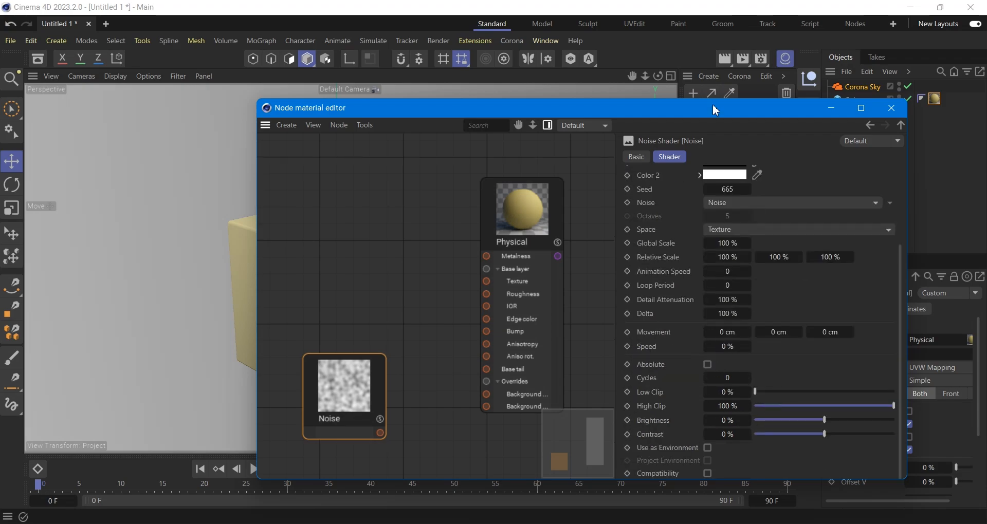
left_click(862, 108)
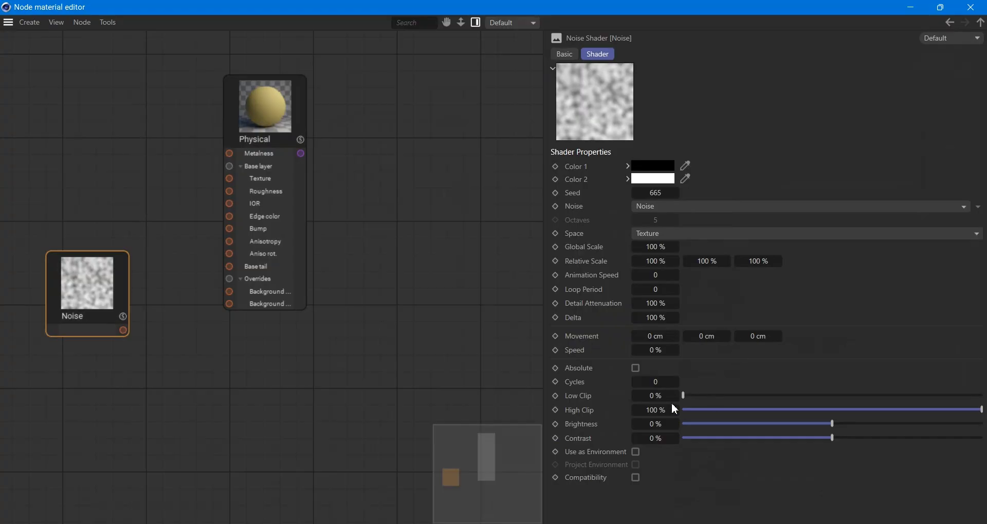
left_click_drag(721, 396, 779, 396)
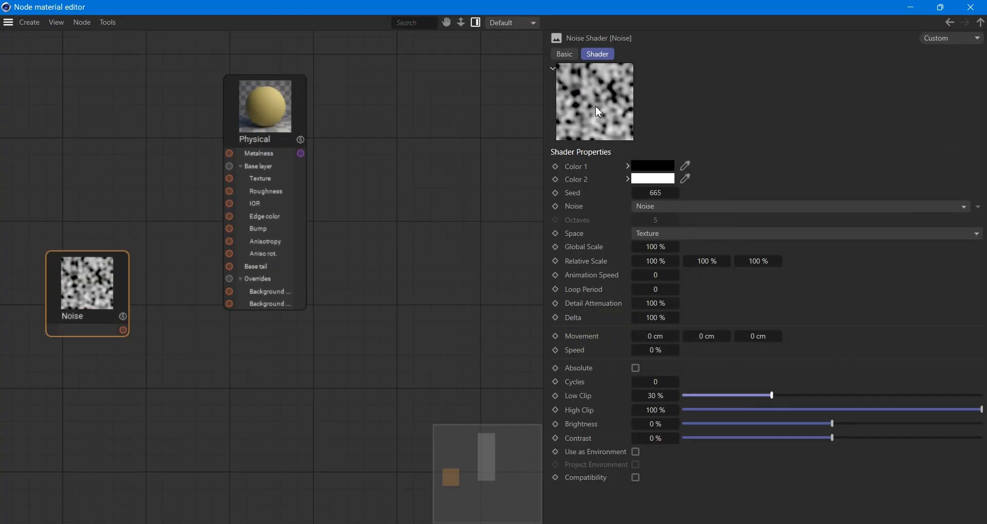
left_click(653, 248)
type("10")
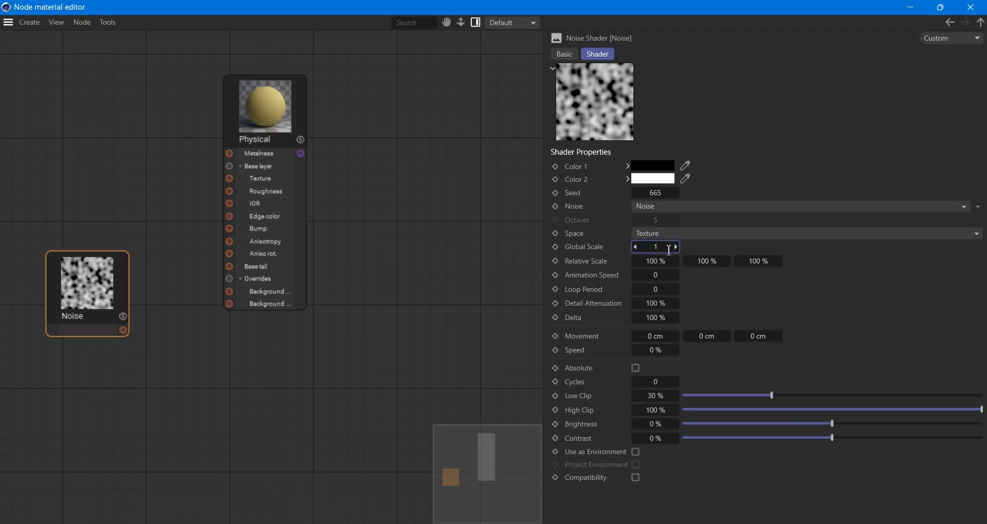
key("Return")
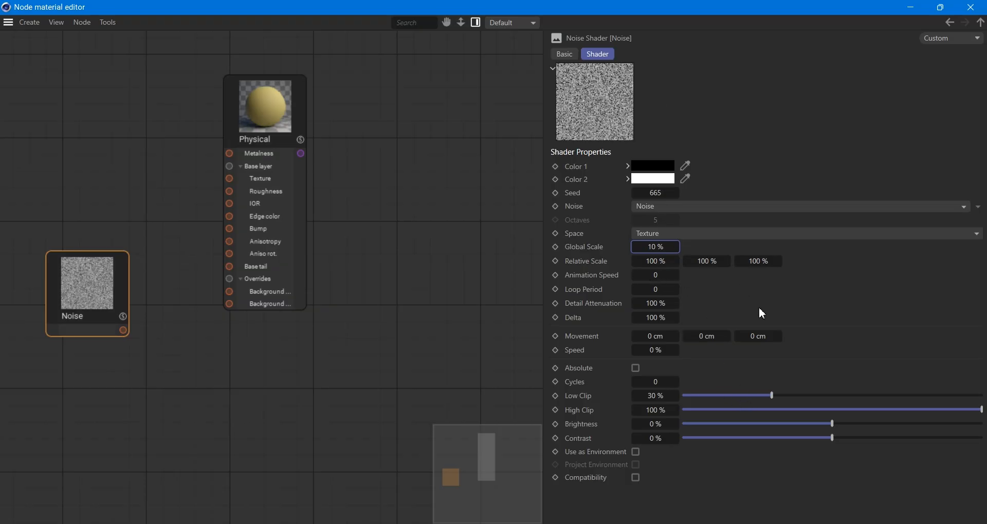
- Set the Noise shader's global scale to 20%
double_click(659, 247)
type("20")
key("Return")
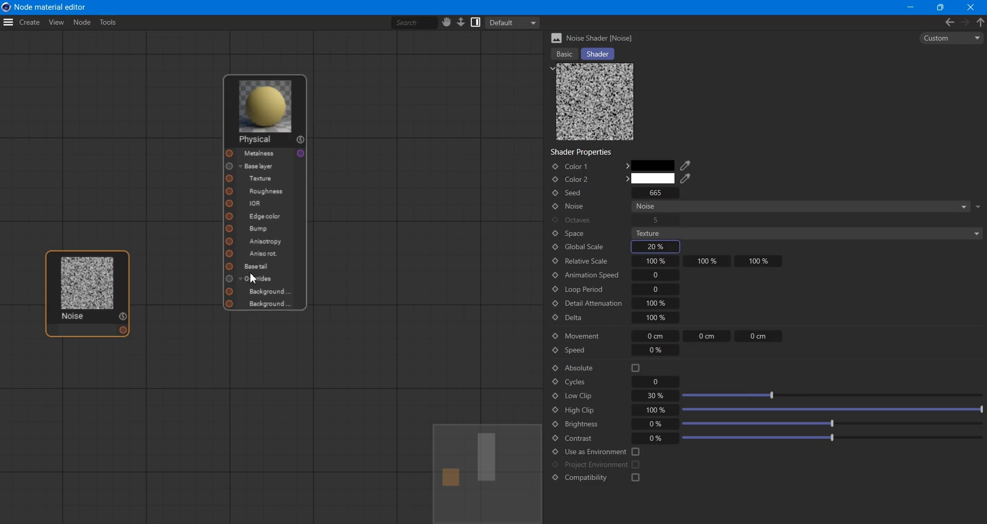
- Try the Noise shader as the Physical material's base layer texture and move both nodes for a clearer layout
left_click_drag(124, 331, 230, 179)
left_click(278, 125)
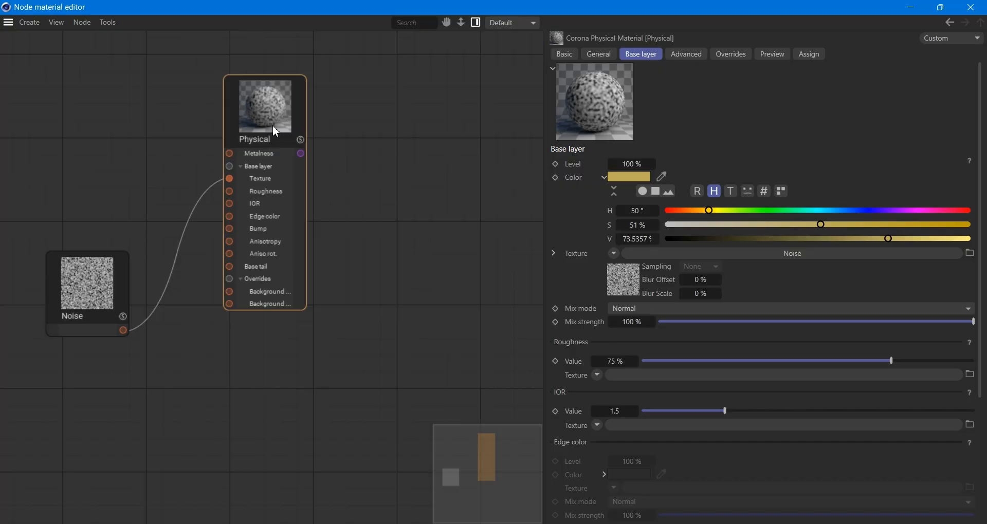
left_click_drag(273, 125, 326, 170)
left_click(105, 277)
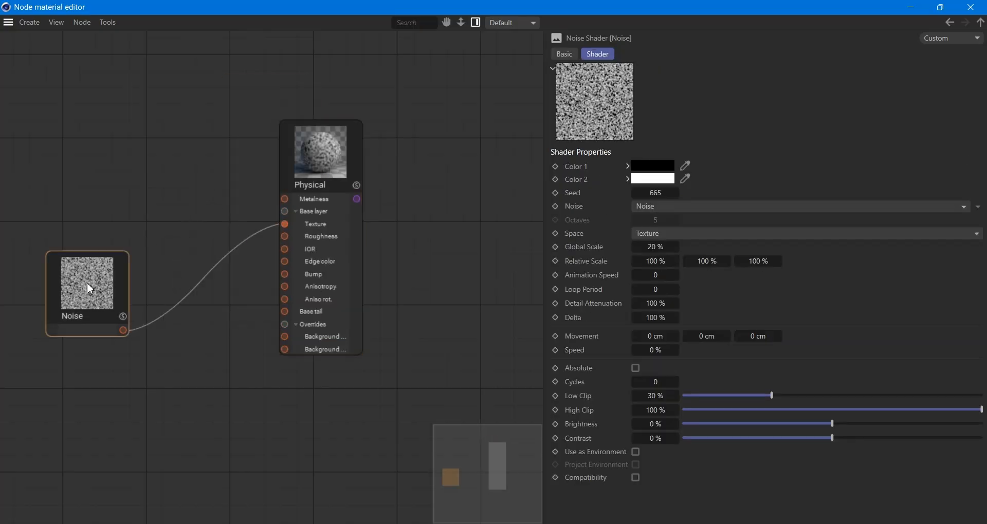
left_click_drag(87, 282, 113, 185)
- Add a Color shader node and connect it to the Physical material's base layer texture in place of Noise
right_click(123, 366)
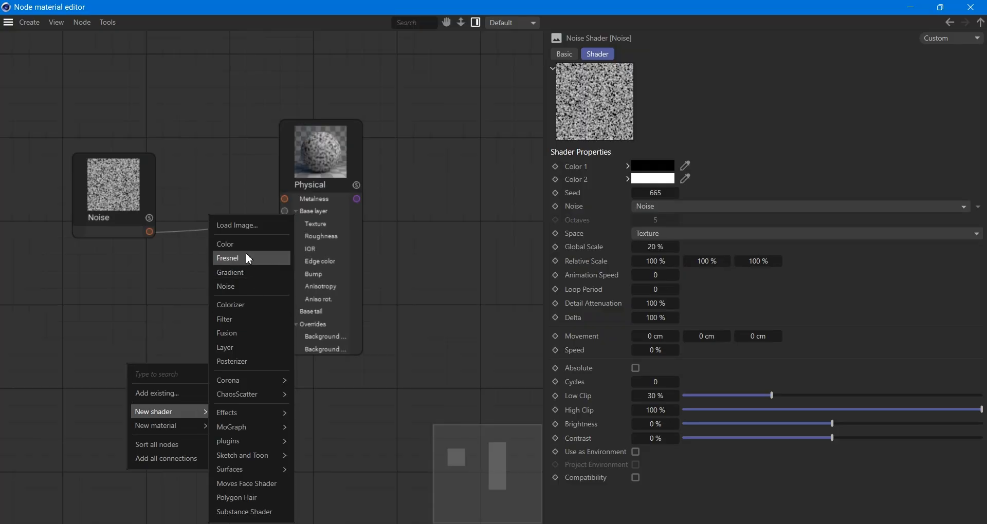
left_click(245, 253)
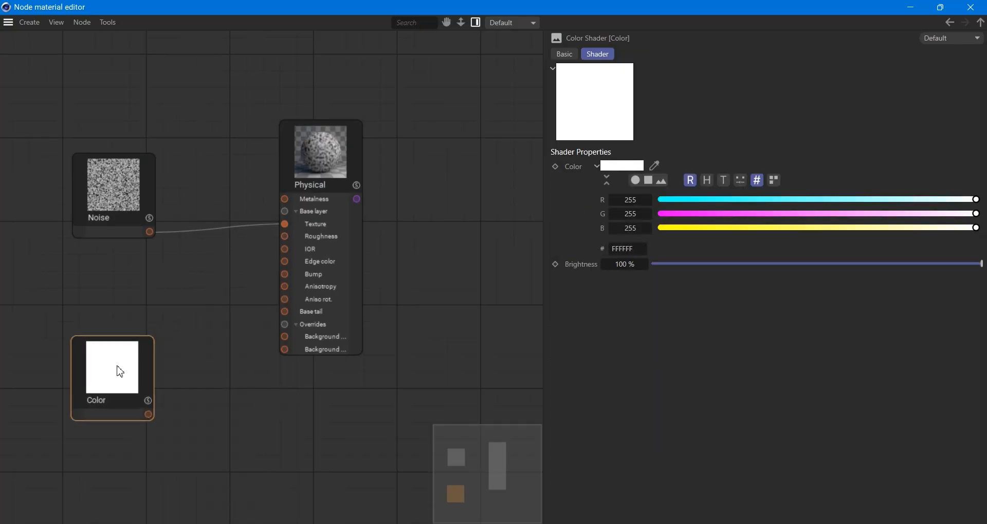
double_click(242, 227)
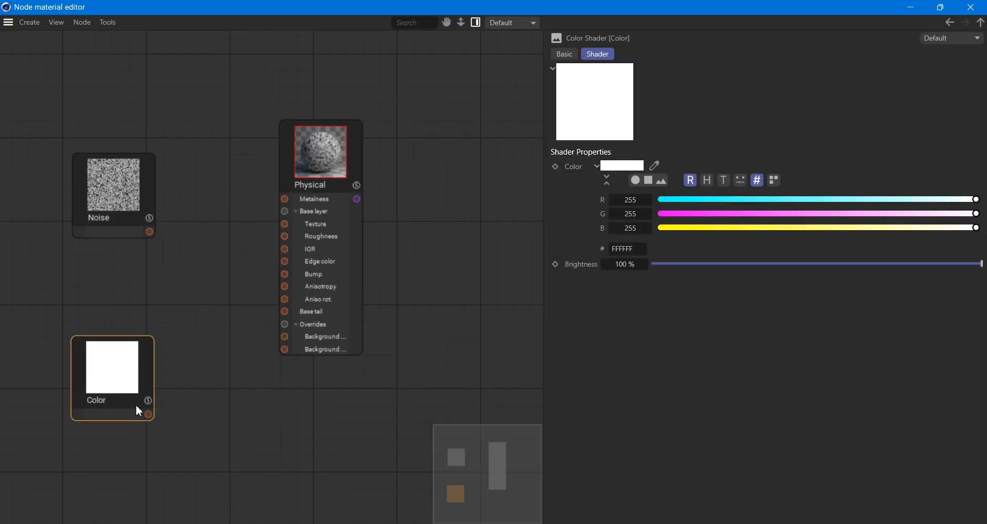
left_click_drag(148, 414, 284, 224)
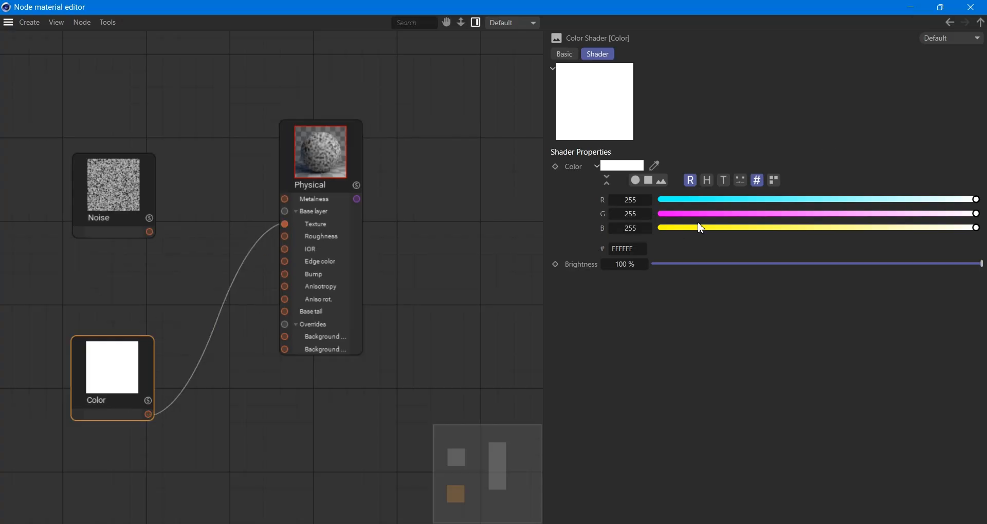
- Set the Color shader to hue 32° and saturation 55% in HSV mode, and check it on the Physical material
left_click(708, 182)
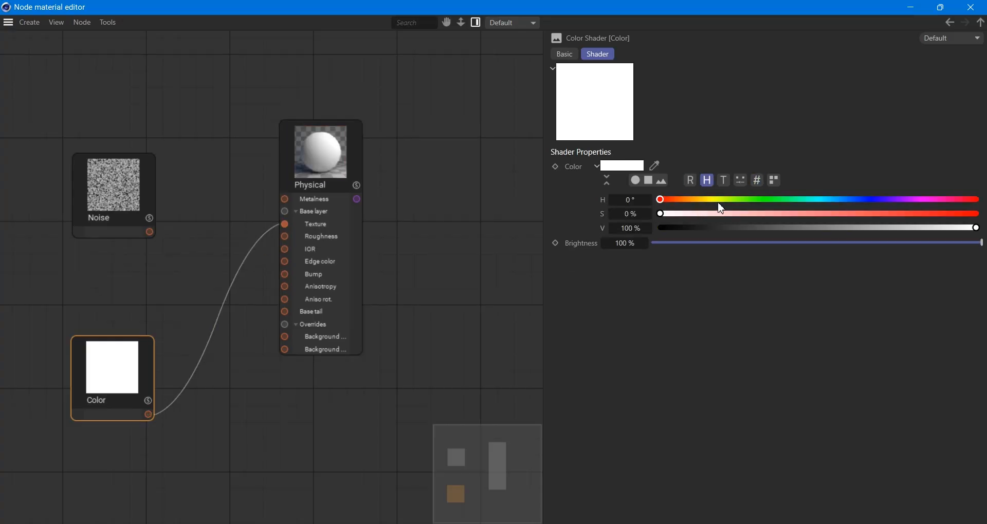
left_click_drag(695, 200, 690, 200)
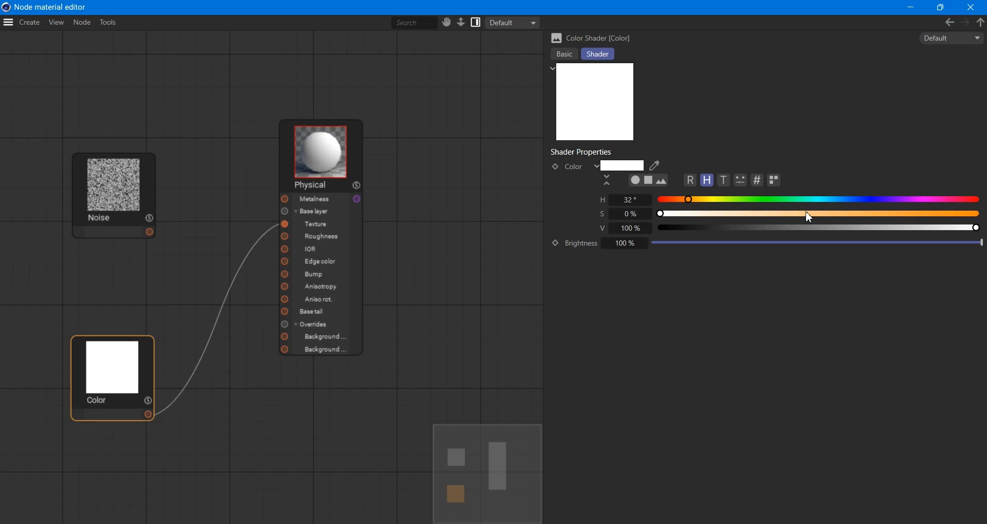
mouse_move(806, 213)
left_mouse_down()
mouse_move(834, 212)
mouse_move(825, 214)
left_mouse_up()
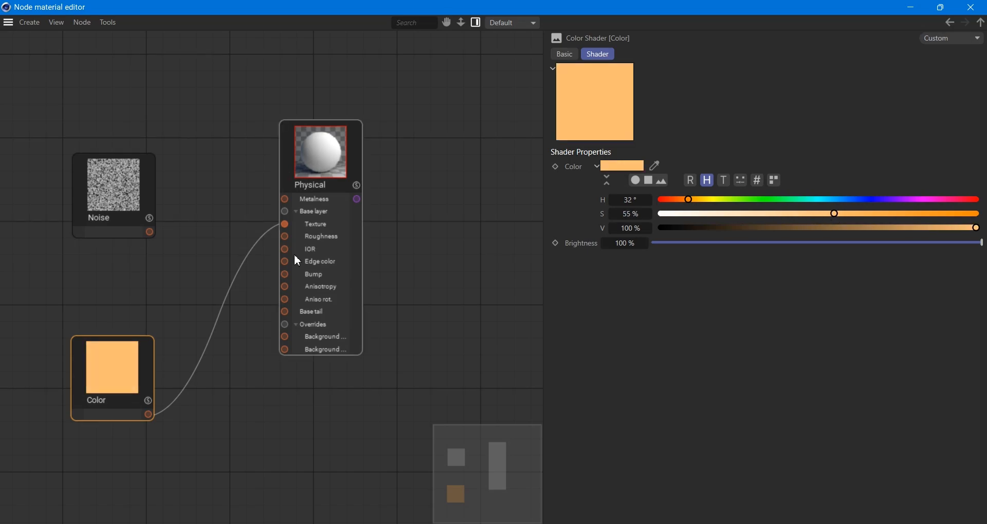
left_click(319, 155)
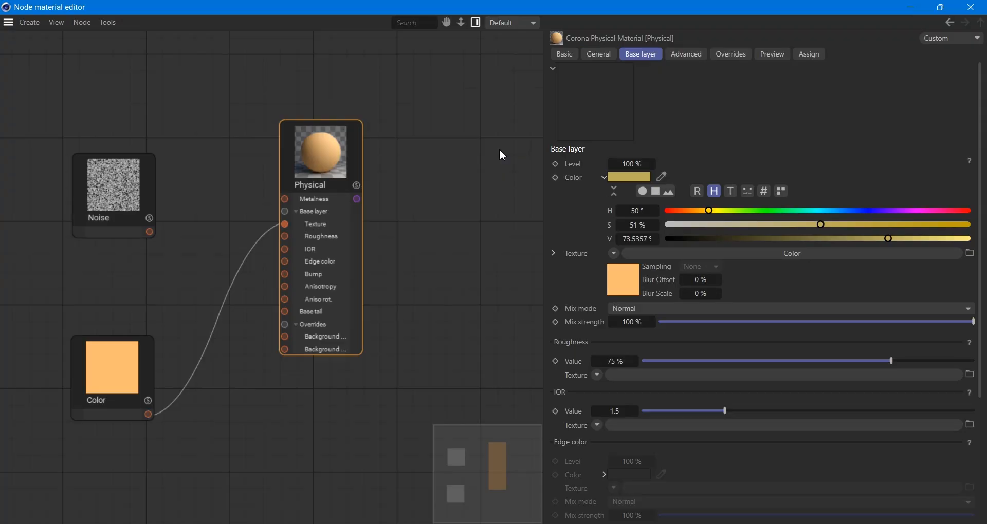
- Spread the Noise and Physical nodes apart and set the Noise shader's high clip to 90% and low clip to 45%
left_click_drag(128, 191, 122, 223)
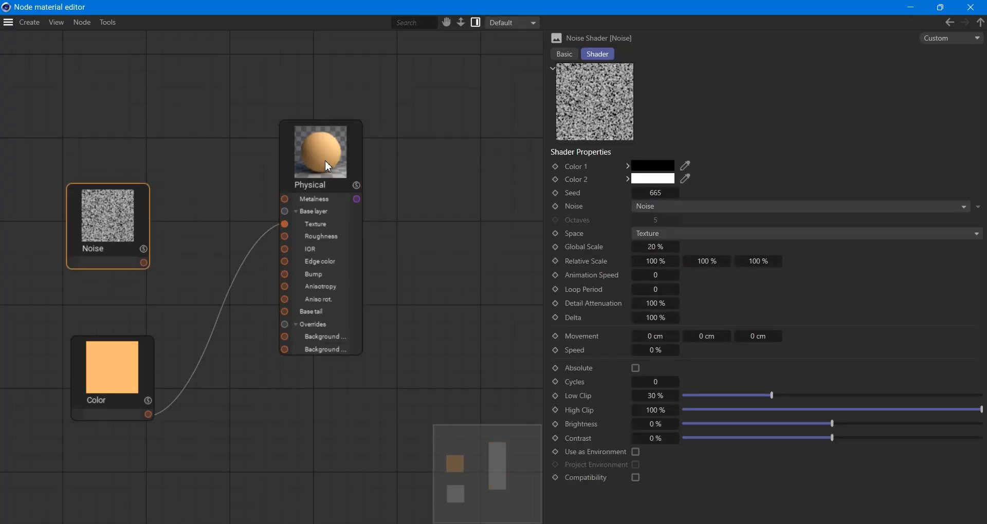
left_click_drag(328, 166, 367, 165)
left_click_drag(119, 228, 136, 243)
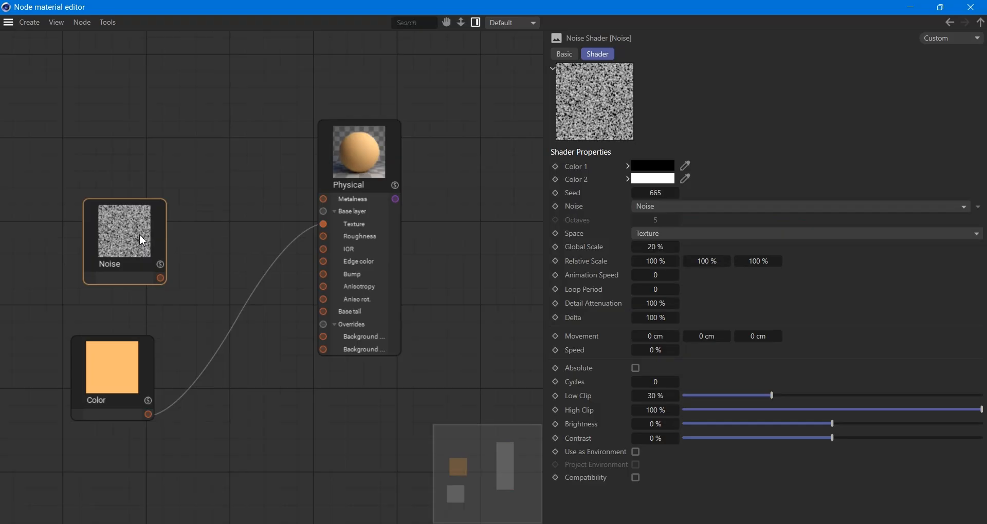
left_click(955, 411)
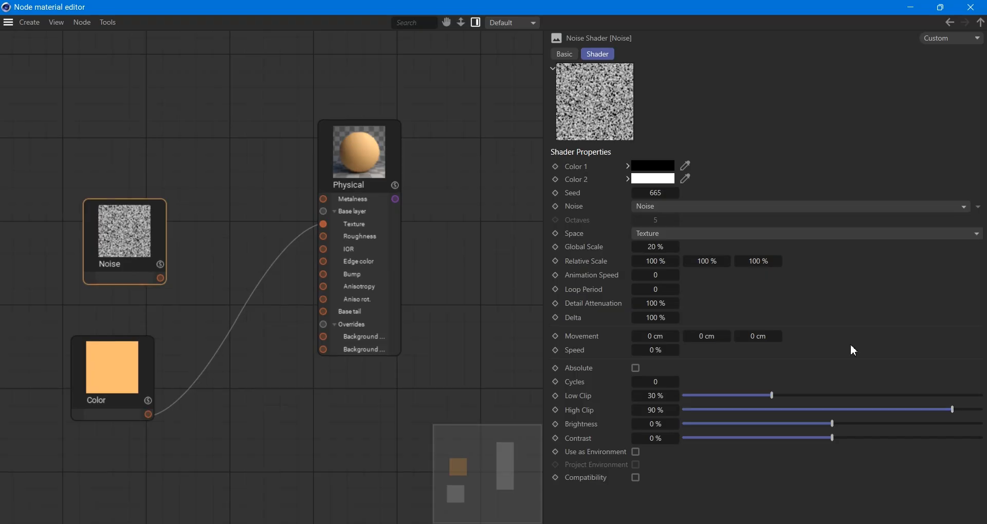
left_click_drag(793, 396, 817, 394)
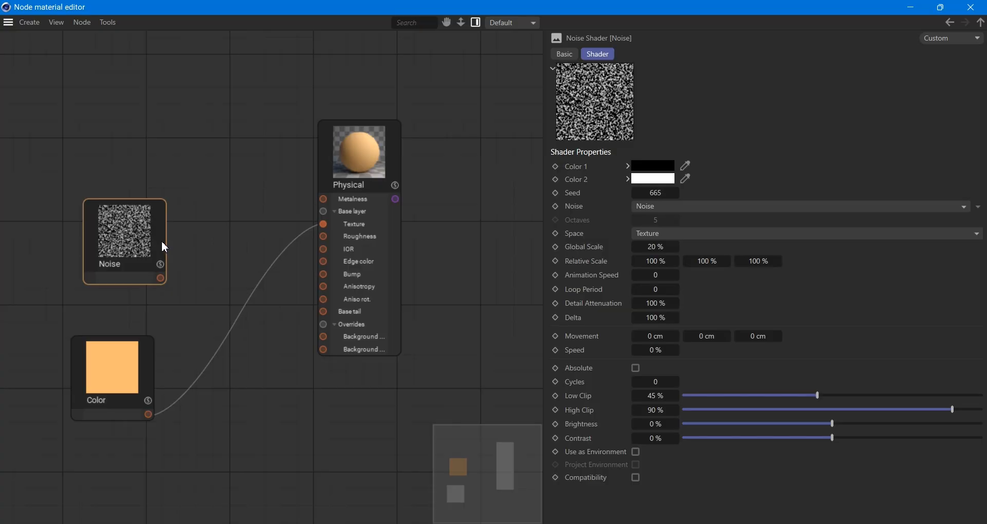
- Move the Noise, Color and Physical nodes outward to leave free space between the shaders and the material
left_click_drag(122, 232, 129, 190)
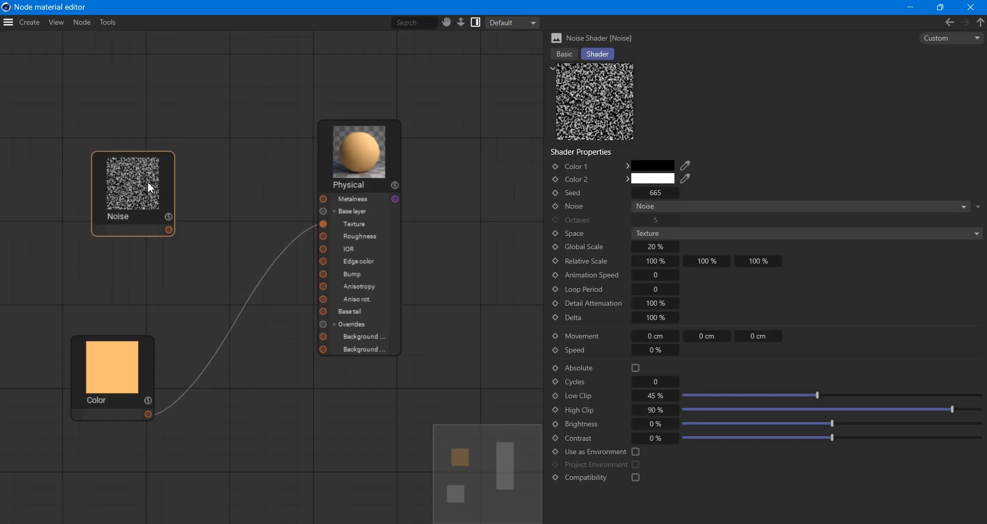
left_click_drag(140, 182, 125, 210)
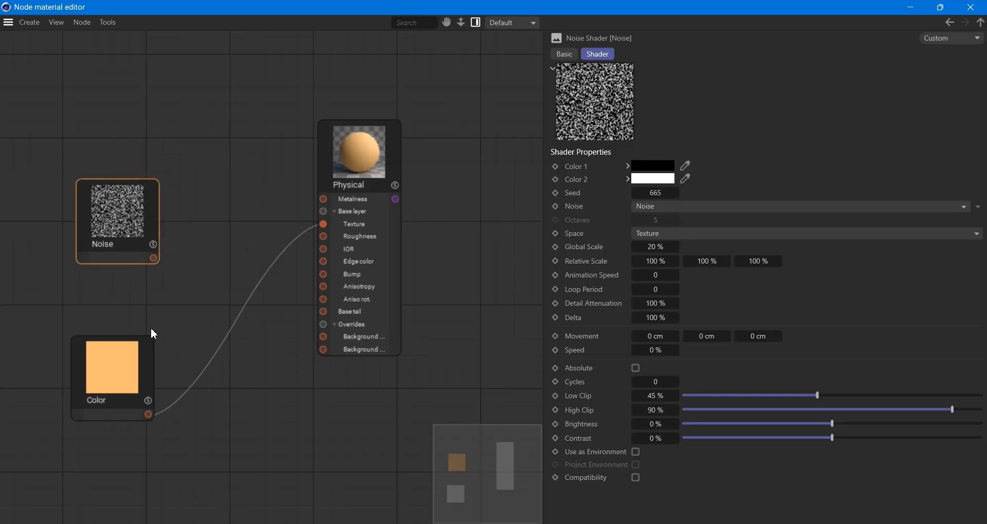
left_click_drag(110, 386, 65, 415)
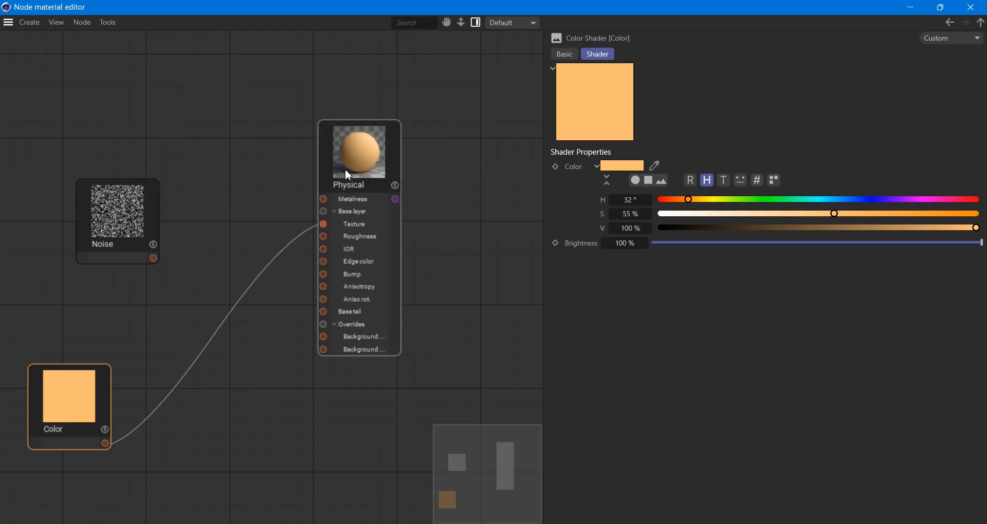
left_click_drag(346, 169, 423, 200)
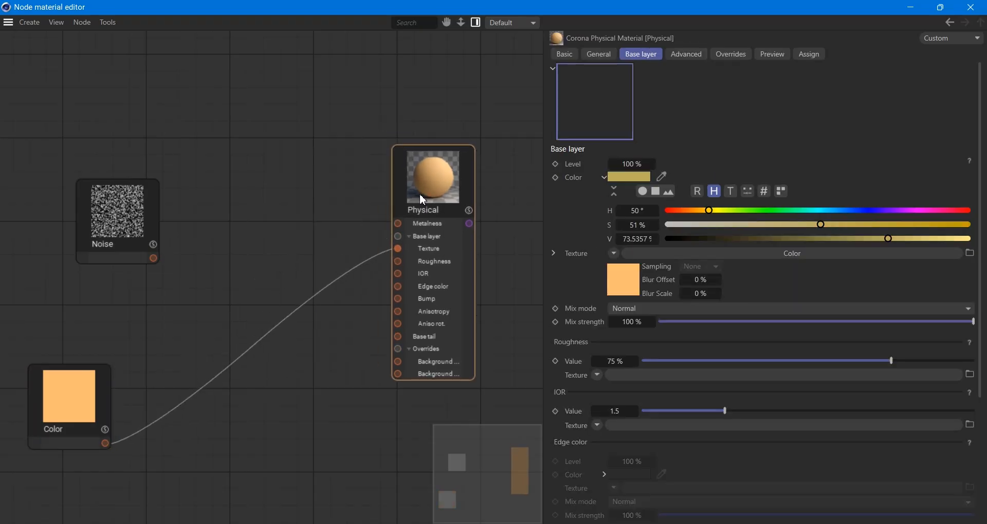
- Add a Corona Mixture Shader node and place it between the two shader nodes and the Physical material
right_click(201, 287)
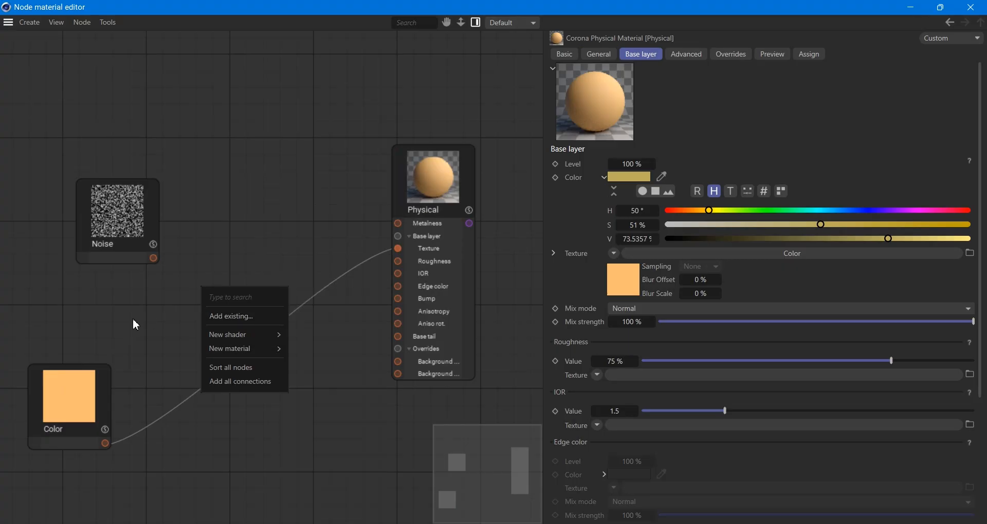
left_click(237, 197)
right_click(201, 278)
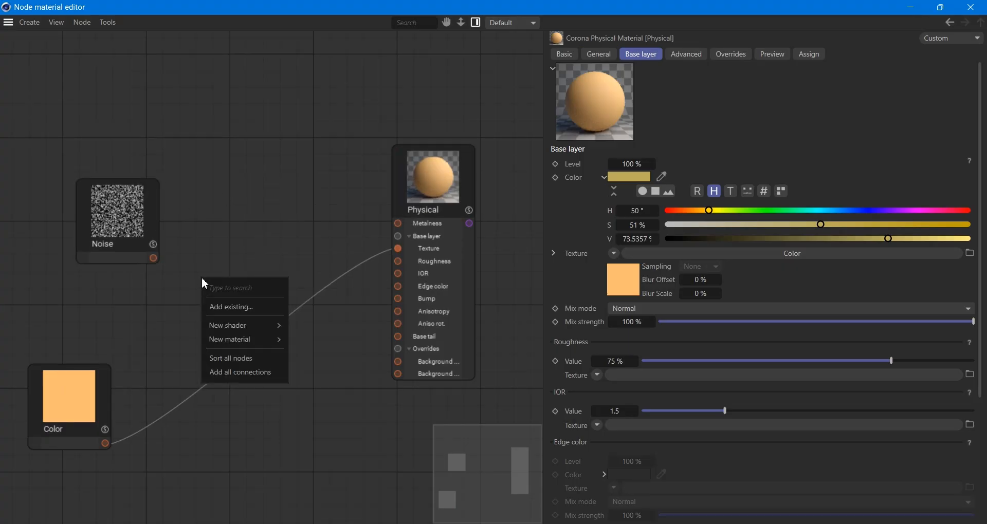
mouse_move(260, 327)
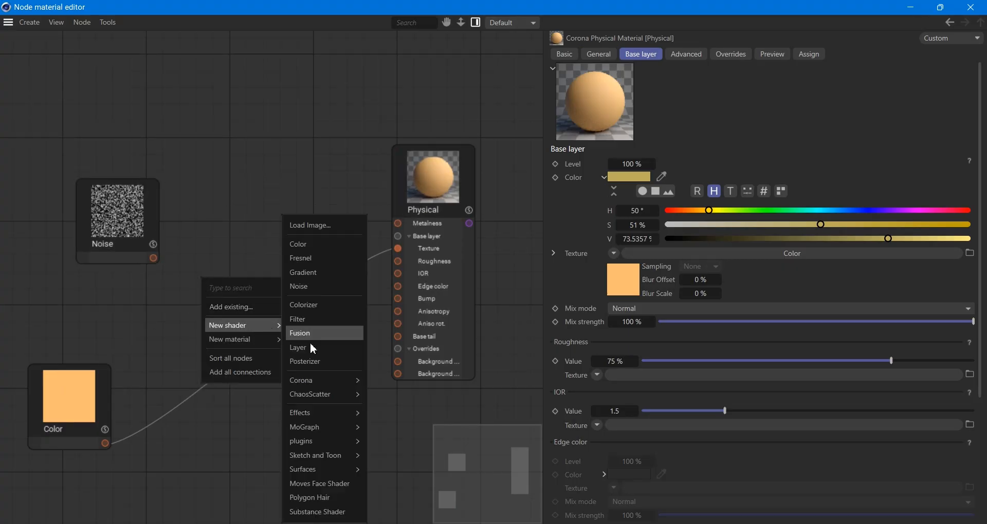
mouse_move(341, 410)
mouse_move(346, 381)
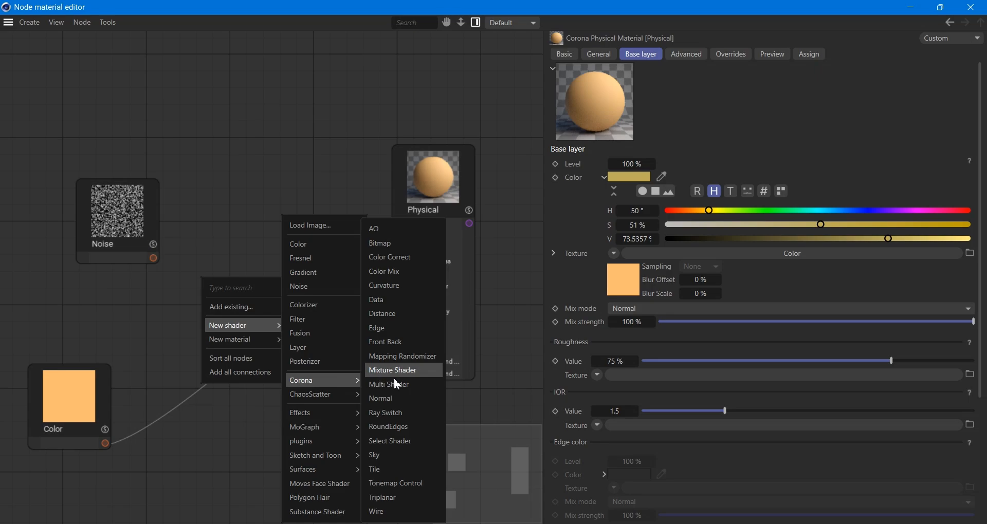
left_click(412, 373)
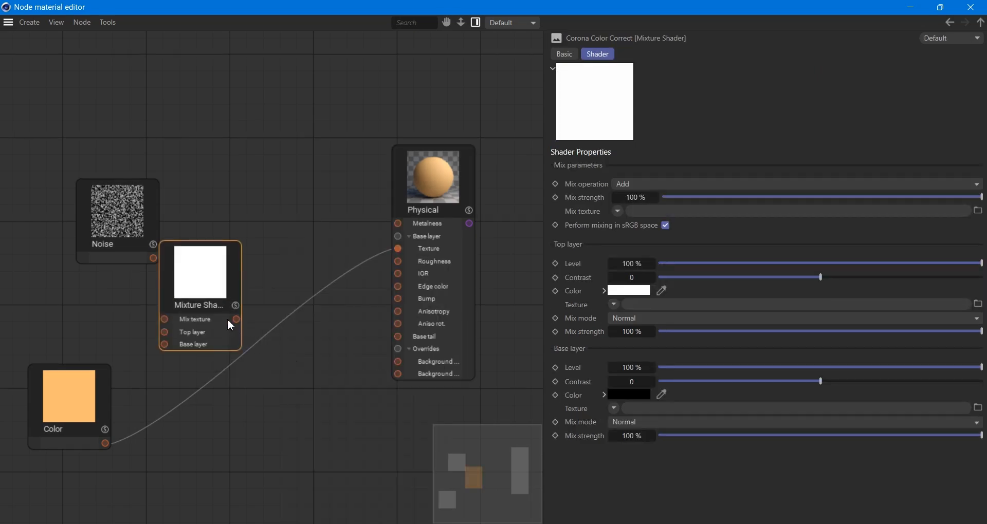
left_click_drag(215, 291, 263, 311)
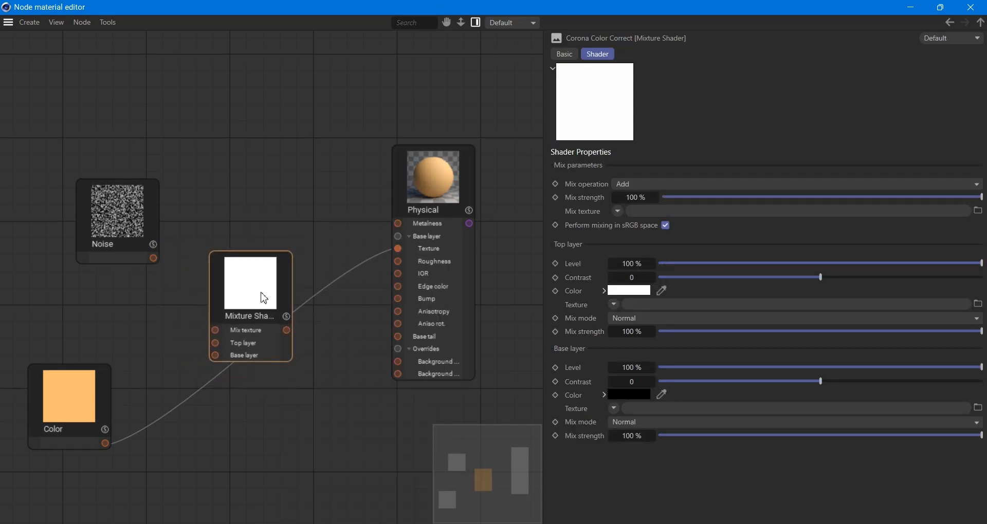
- Connect Color to the Mixture Shader's base layer, and the Mixture Shader to the Physical material's base layer texture
left_click(423, 255)
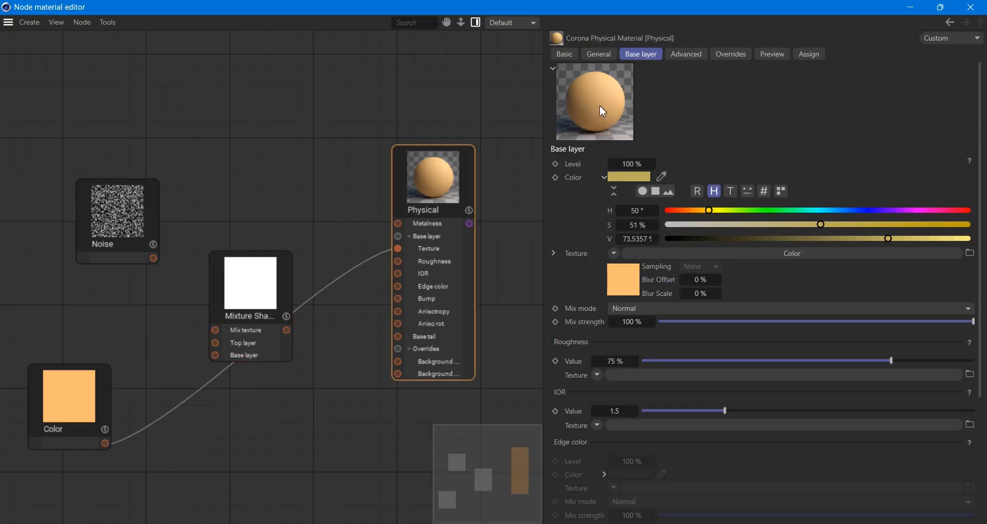
left_click_drag(106, 443, 216, 356)
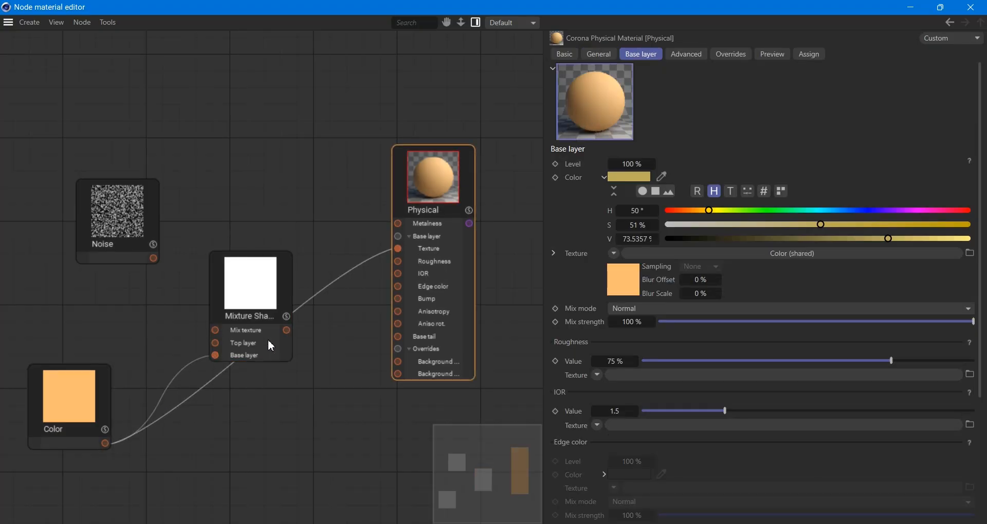
left_click_drag(292, 330, 400, 252)
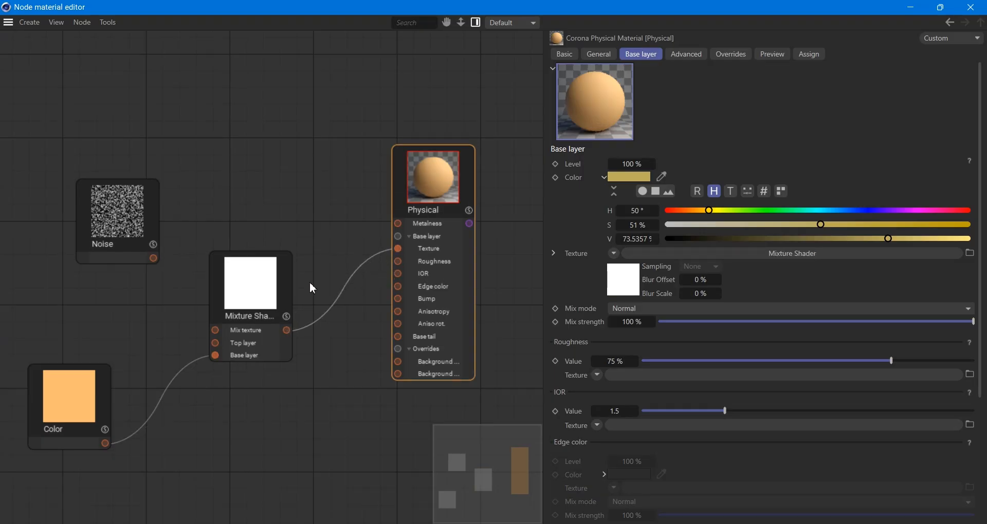
left_click(247, 291)
- Set the Noise shader's low clip to 76% and connect it to the Mixture Shader's mix texture input
left_click_drag(135, 208, 114, 215)
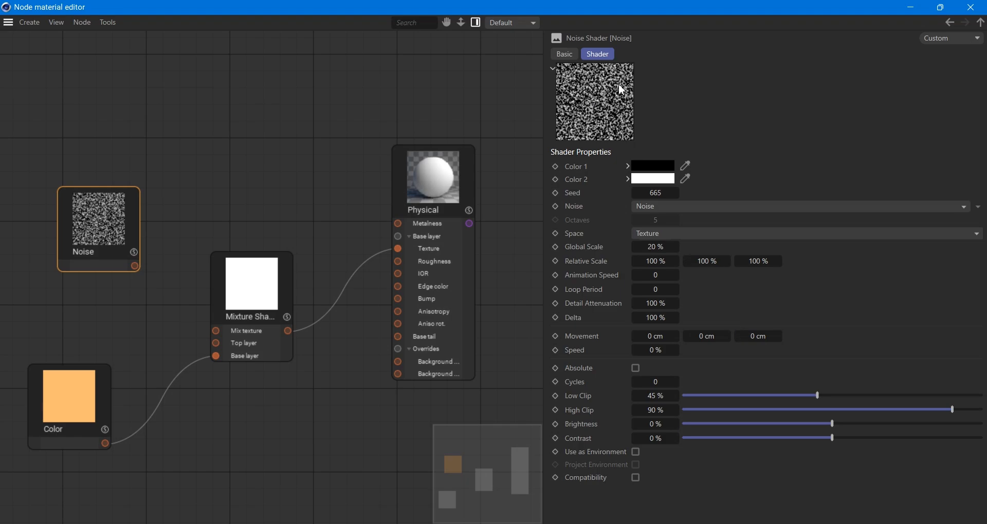
left_click_drag(833, 396, 912, 392)
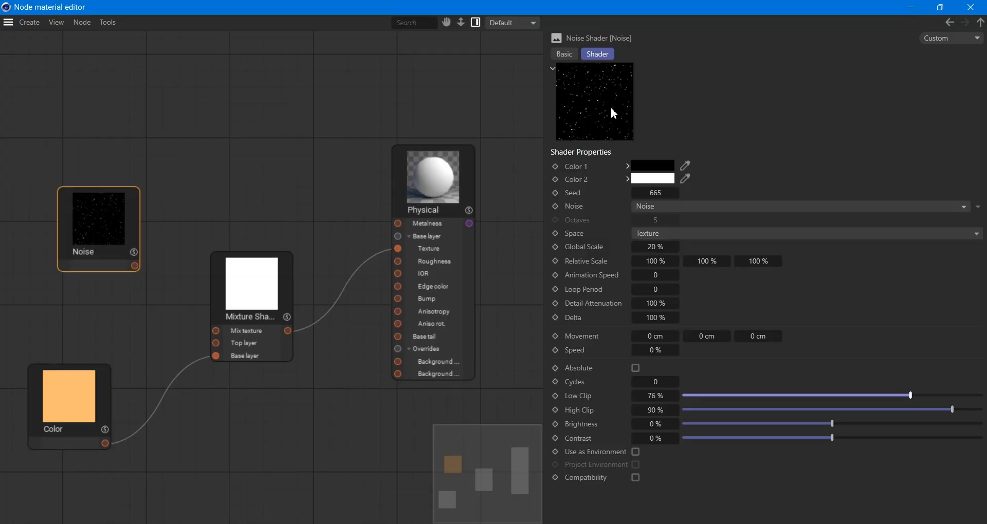
mouse_move(612, 114)
left_click_drag(133, 266, 216, 331)
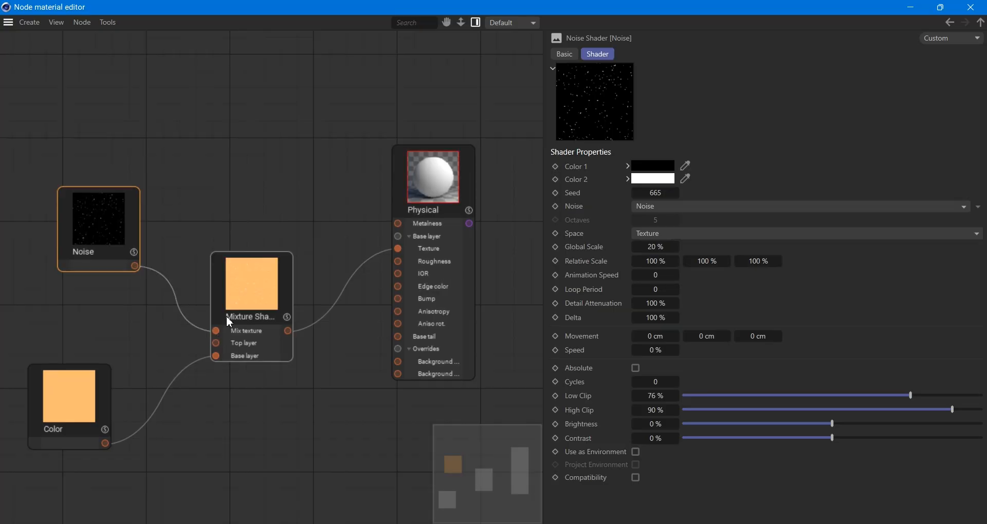
- Try a red top layer color, RGB 194, 21, 21, on the Mixture Shader
left_click(250, 291)
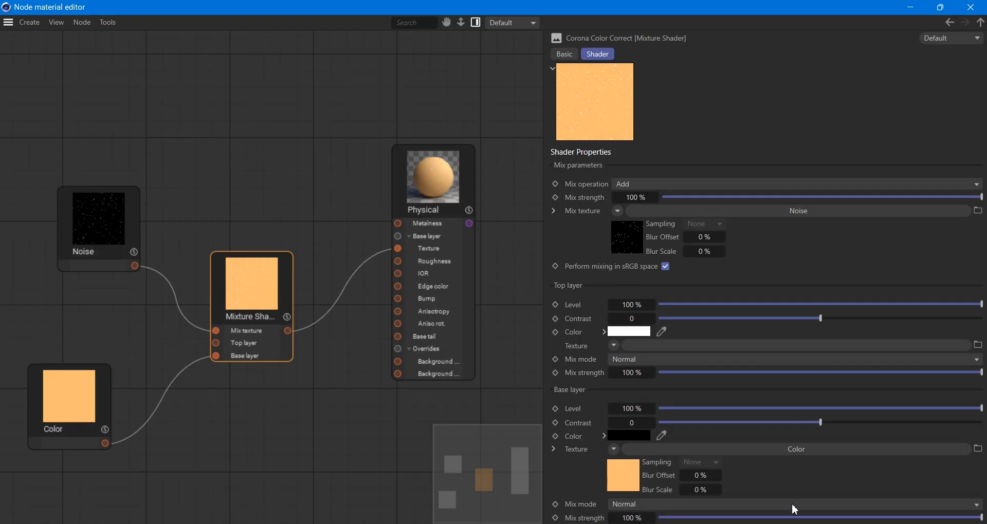
left_click(826, 523)
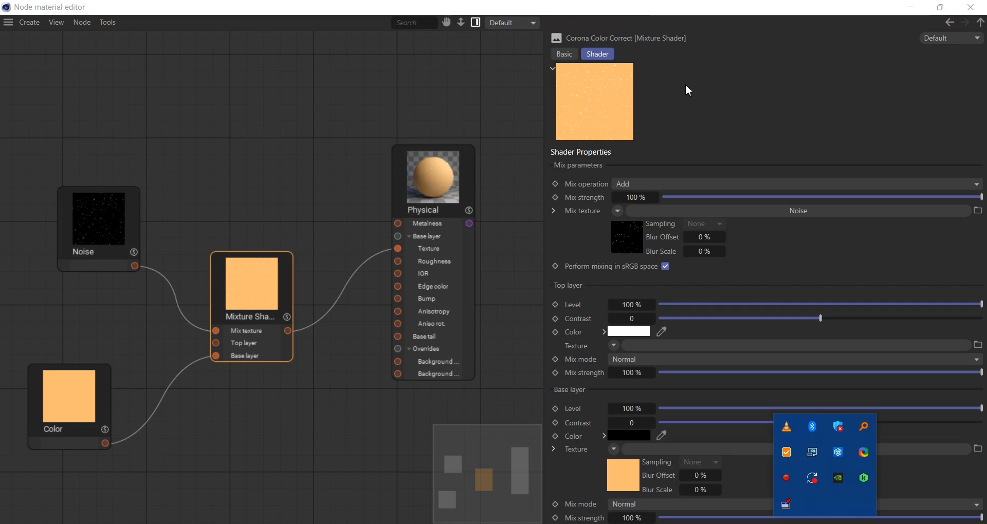
left_click(602, 93)
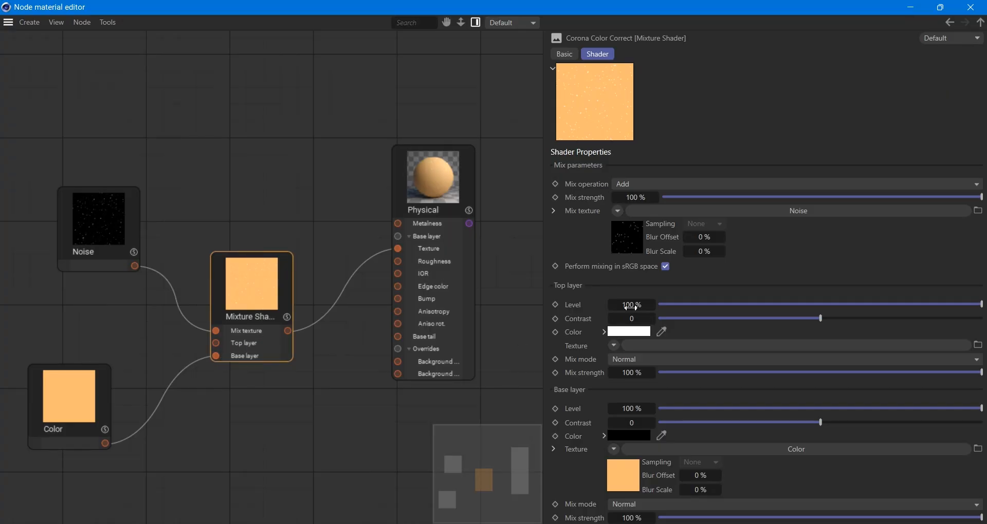
left_click(631, 334)
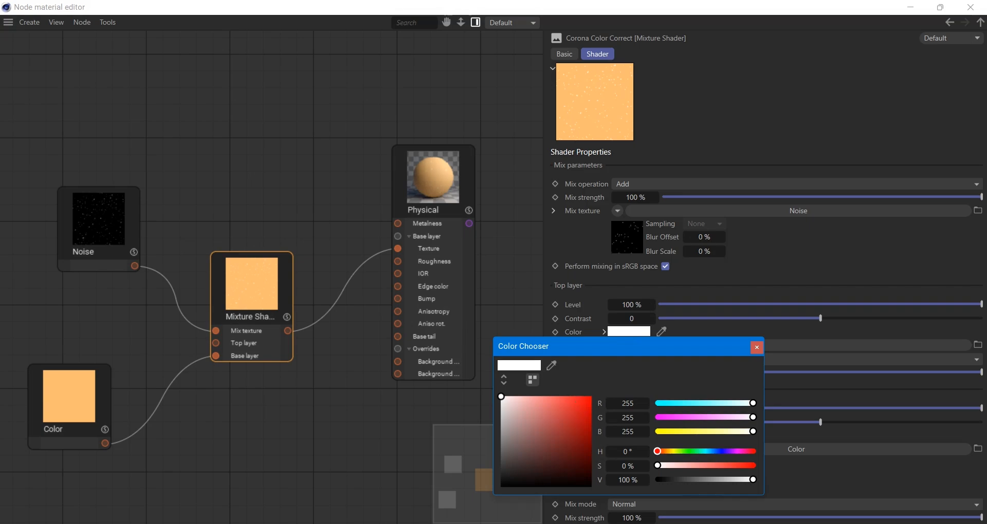
left_click(578, 411)
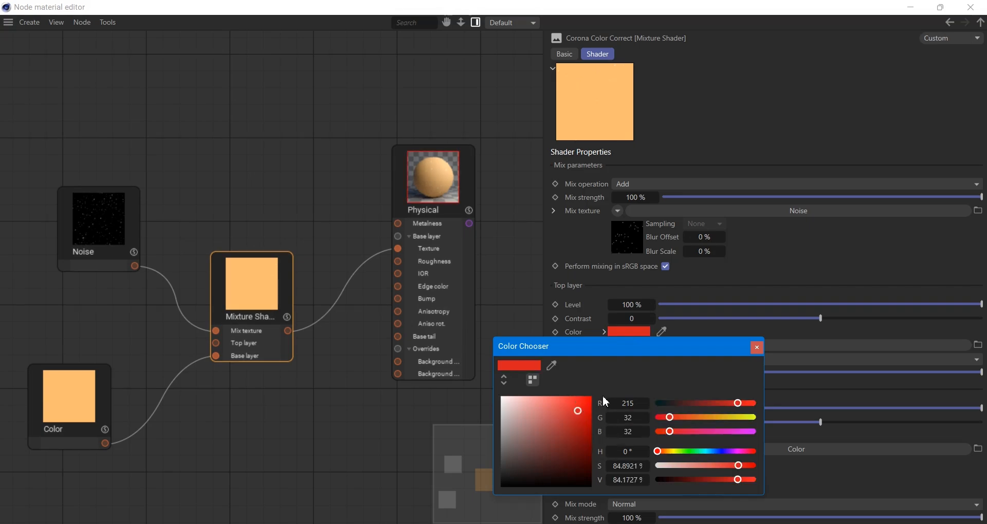
left_click(572, 443)
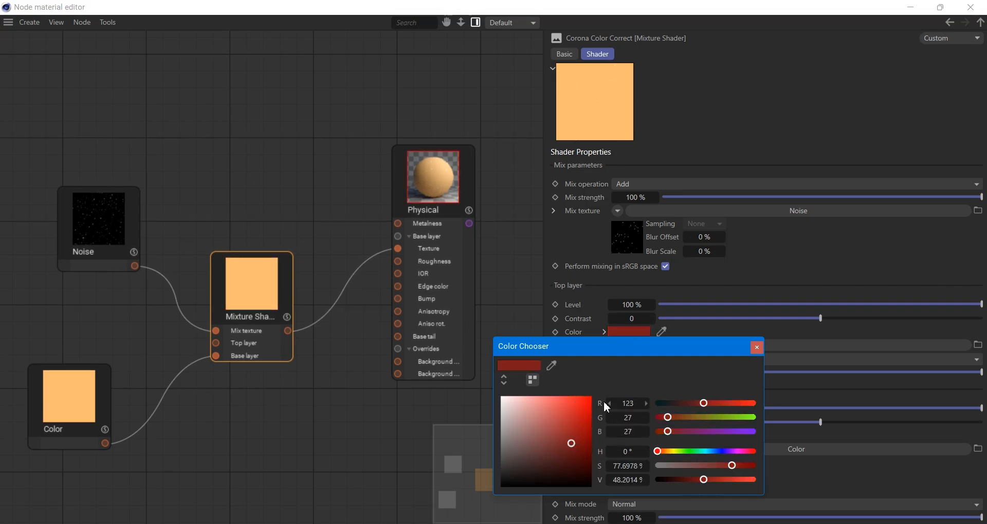
left_click(581, 418)
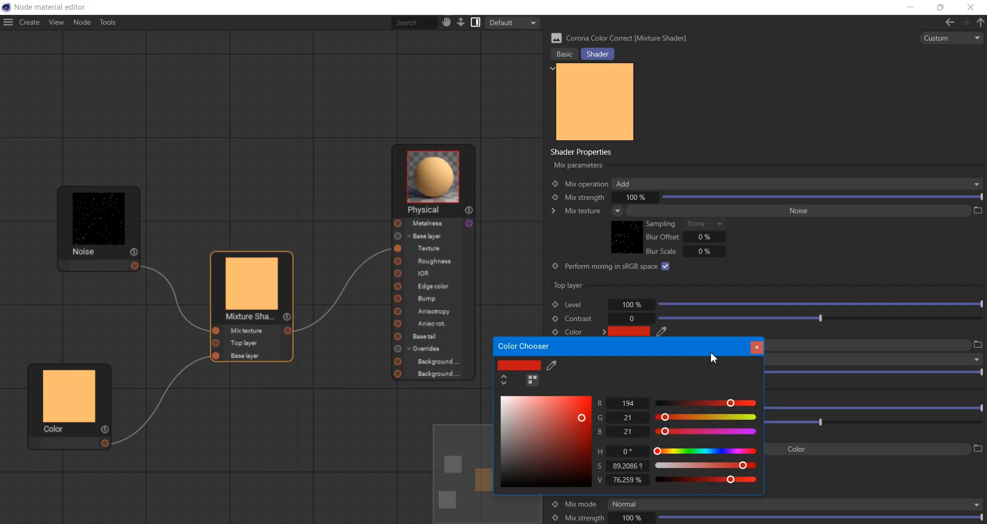
left_click(757, 347)
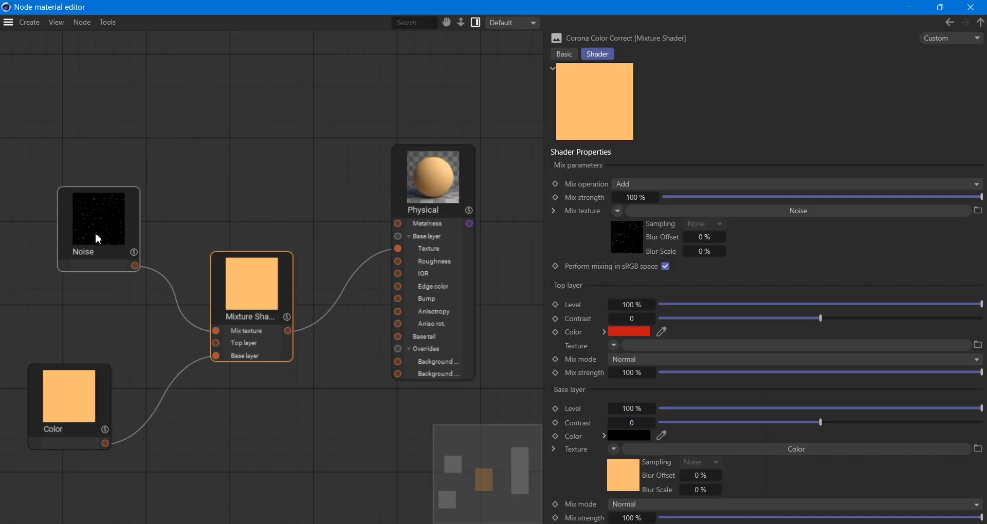
- Set the Mixture Shader's top layer color back to white
left_click(638, 333)
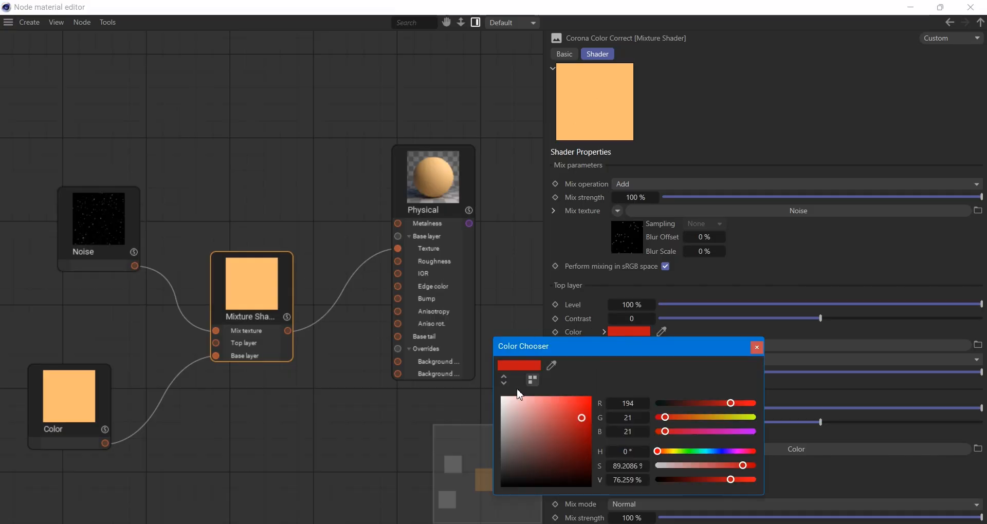
left_click_drag(520, 397, 502, 397)
left_click(757, 348)
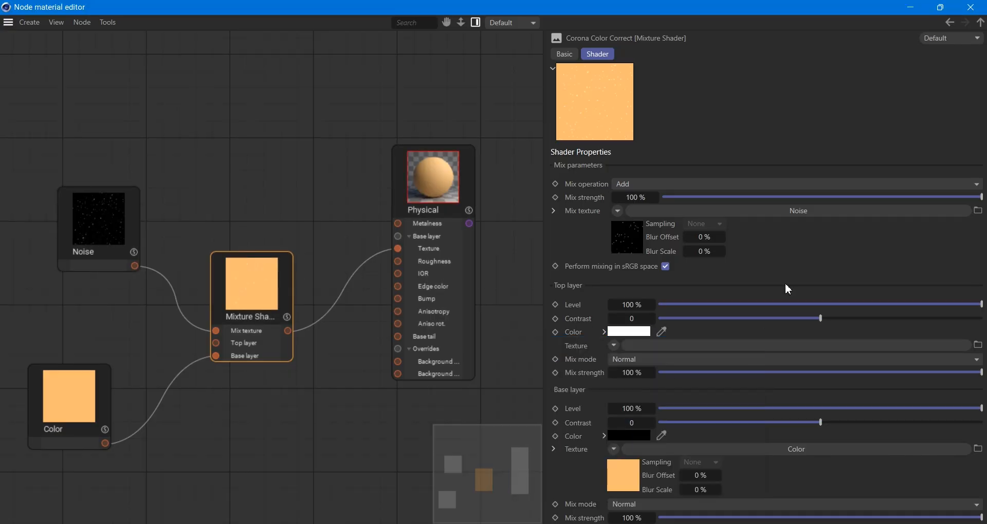
- Minimize the node editor and run a Corona interactive rendering to check the specks on the cube
left_click(915, 7)
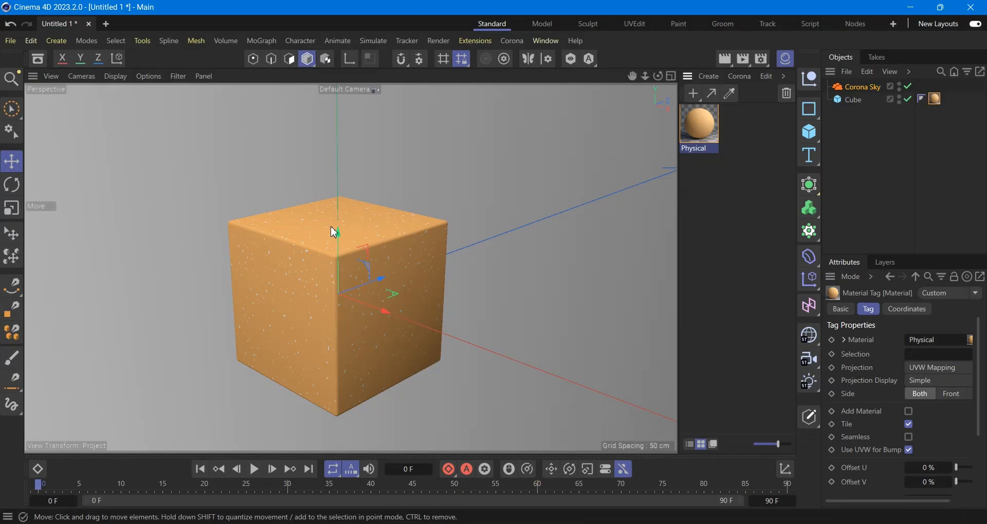
left_click(503, 40)
left_click(535, 271)
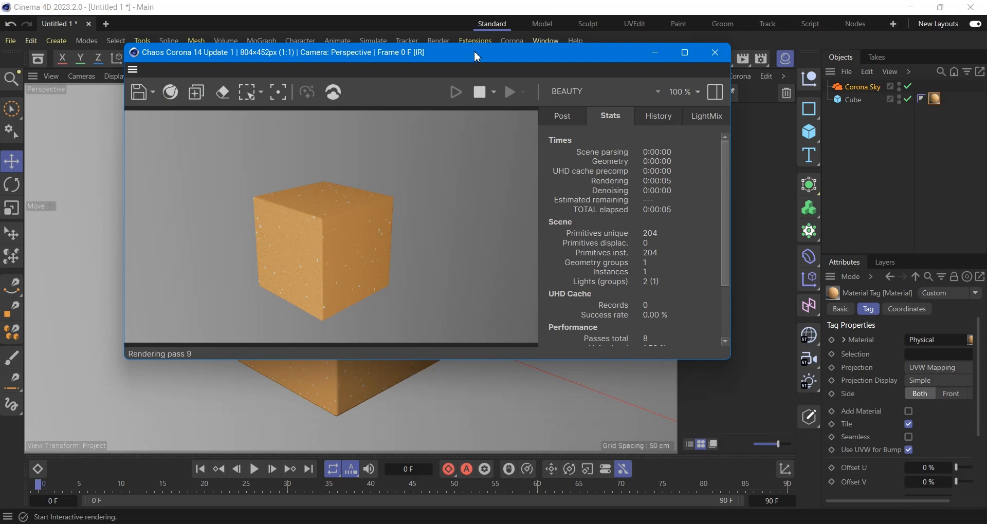
left_click(649, 54)
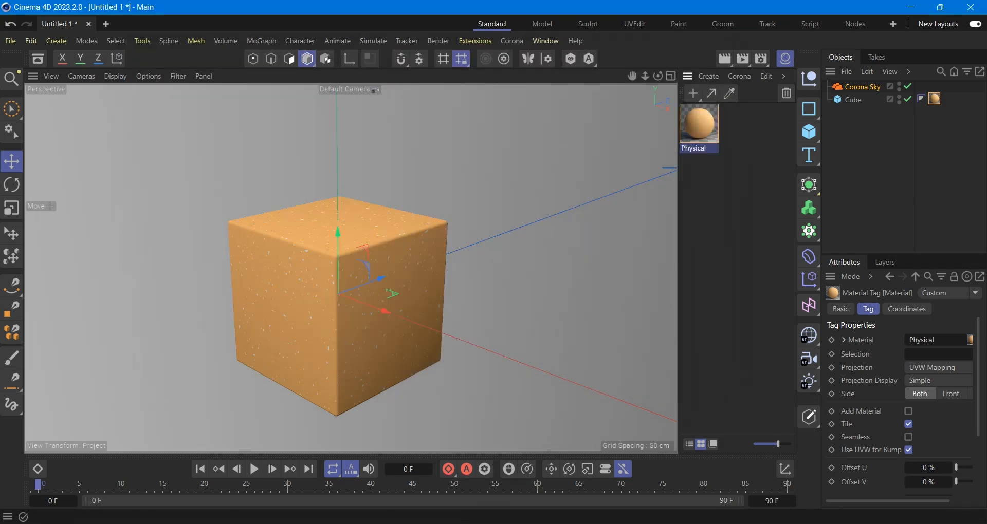
- In the node editor, set the Noise shader's global scale to 15% and seed to 672, and move the Physical node farther from the shaders
mouse_move(563, 493)
left_click(635, 476)
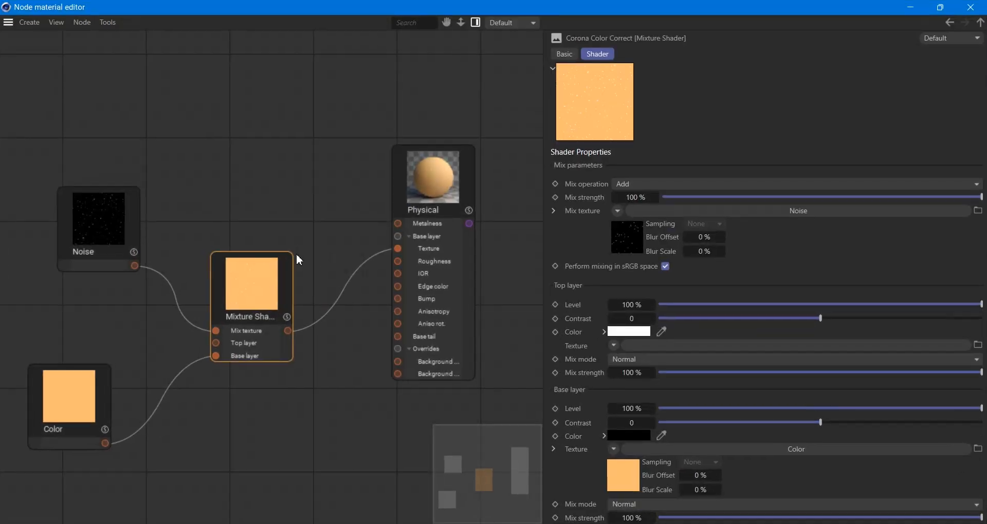
left_click(88, 221)
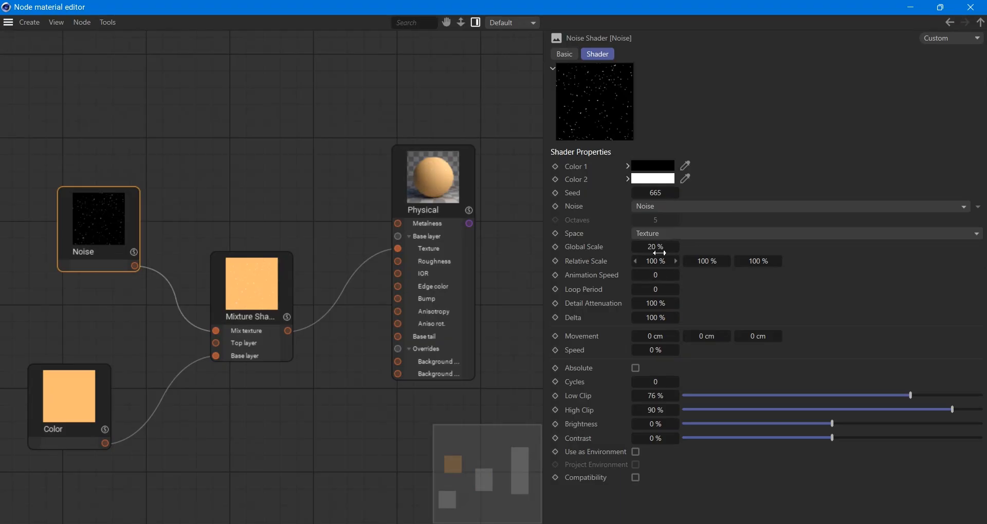
left_click(654, 248)
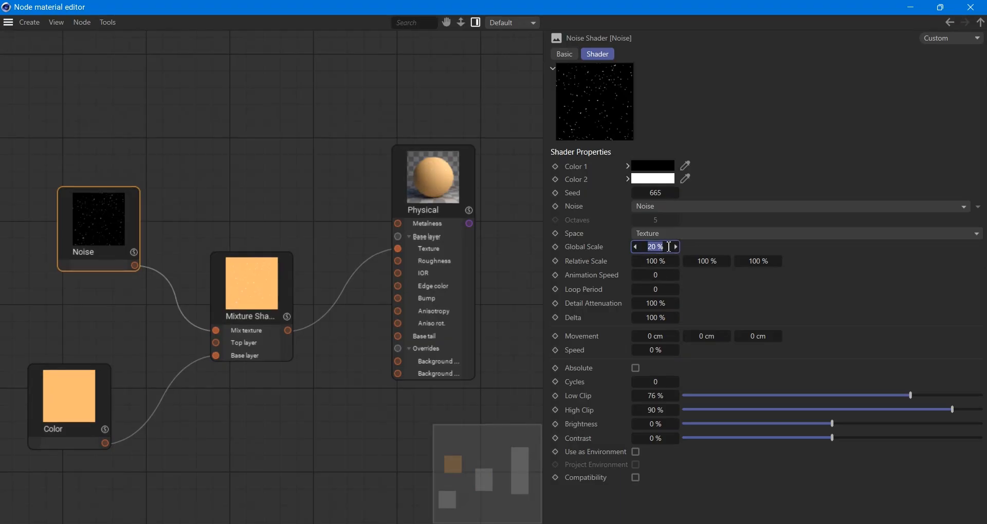
type("15")
key("Return")
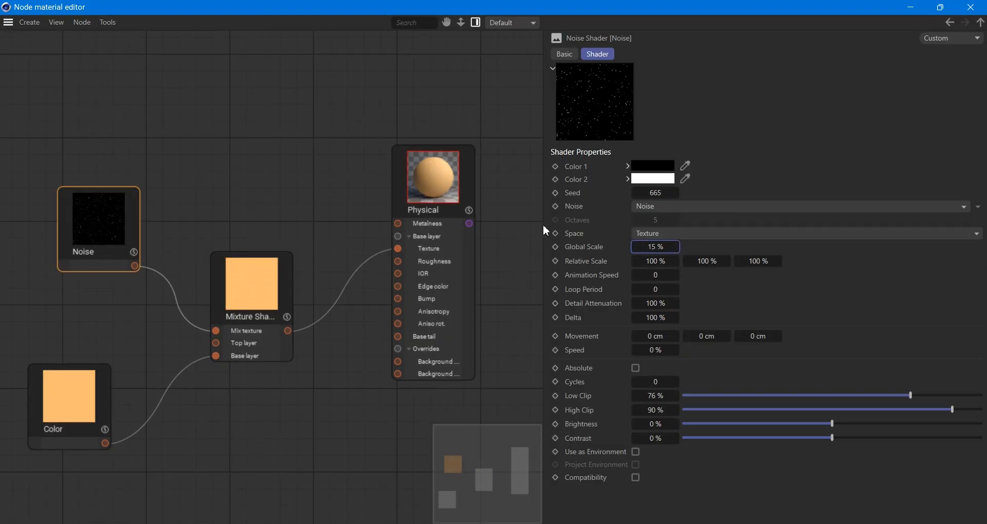
left_click_drag(657, 193, 661, 193)
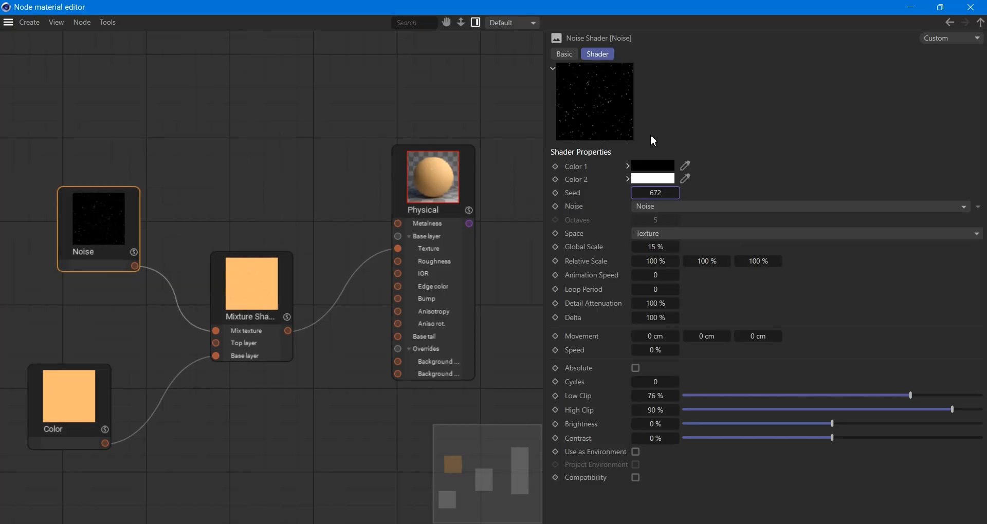
left_click_drag(431, 180, 468, 181)
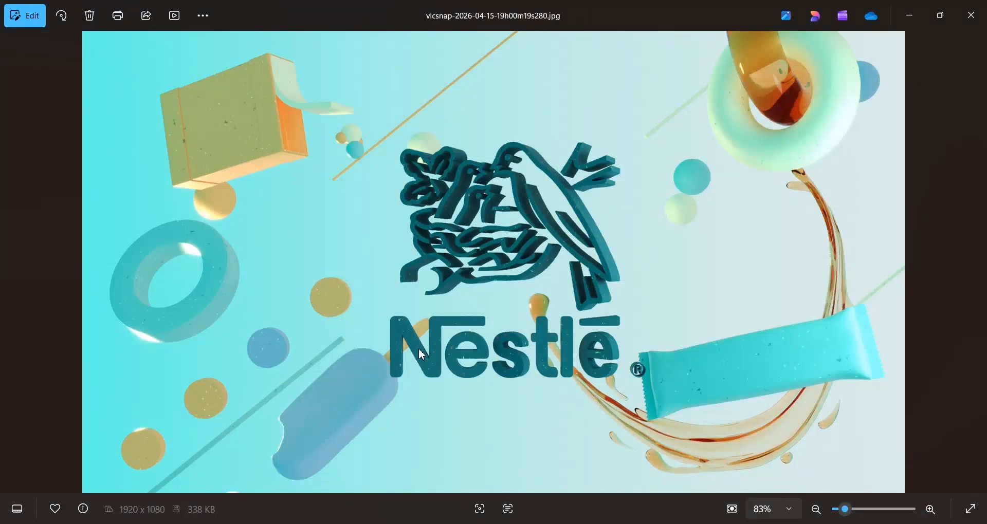
- Examine the specks on the Nestlé lettering and the turquoise wrapper in the reference image
scroll(439, 369, "up", 4)
scroll(440, 369, "up", 3)
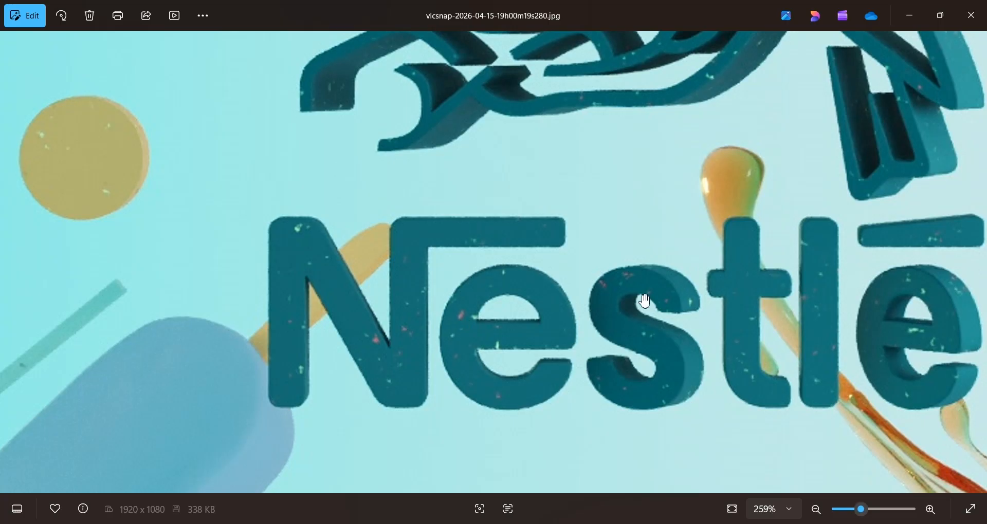
scroll(552, 307, "down", 4)
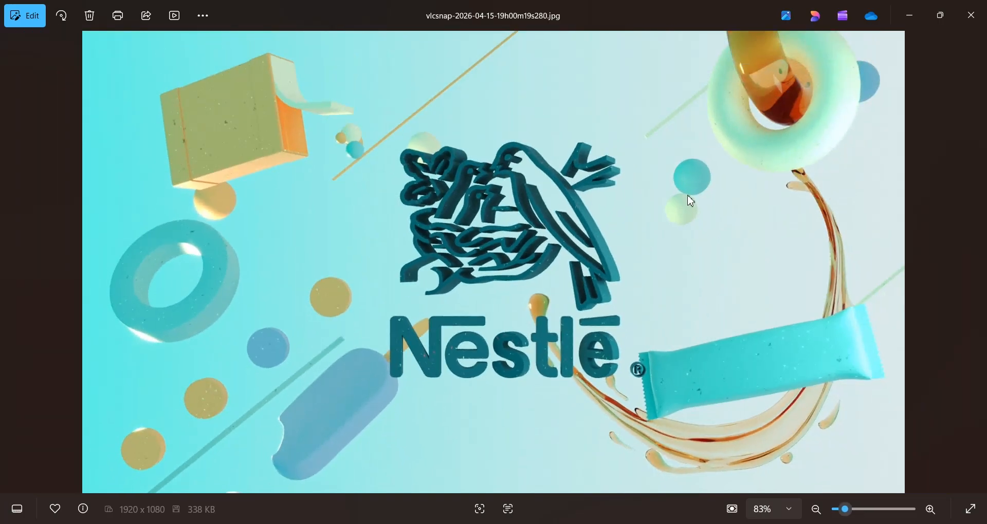
scroll(770, 391, "up", 5)
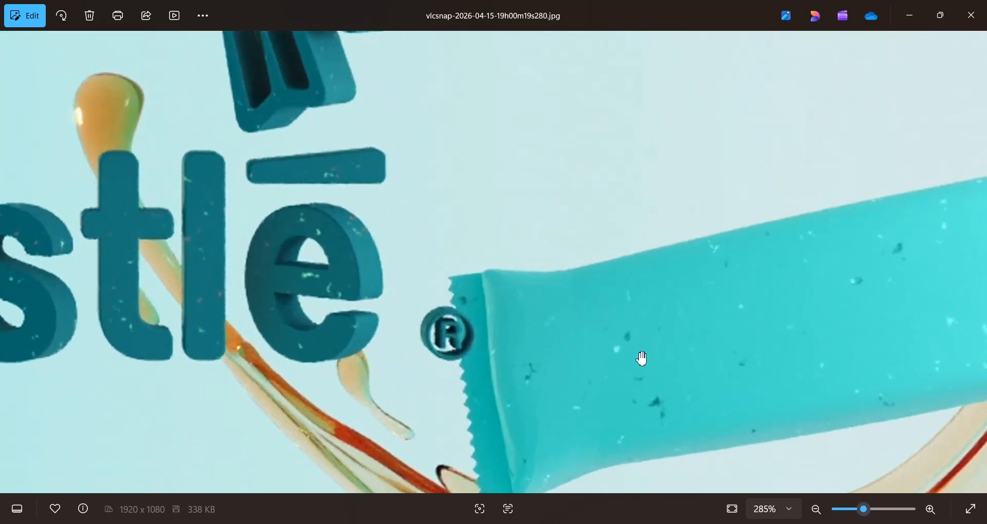
scroll(498, 348, "down", 4)
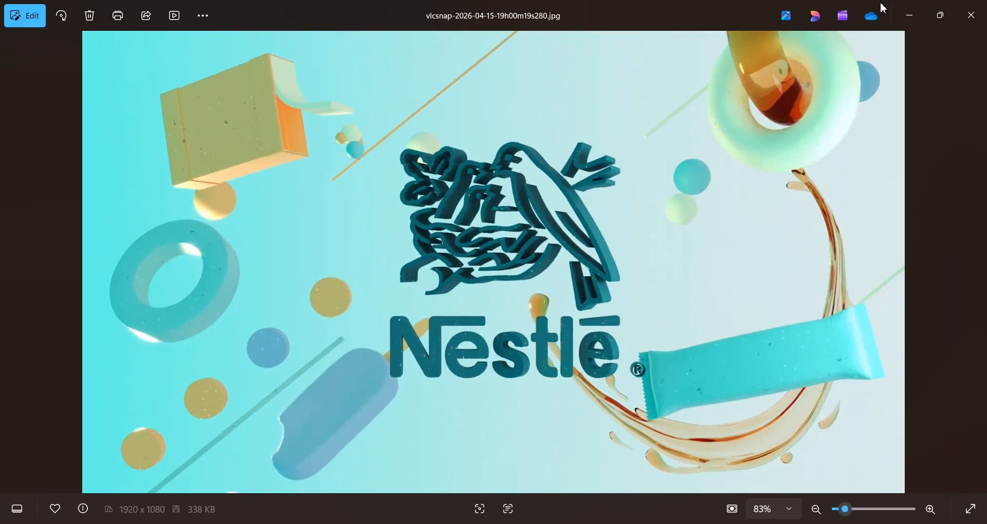
left_click(909, 16)
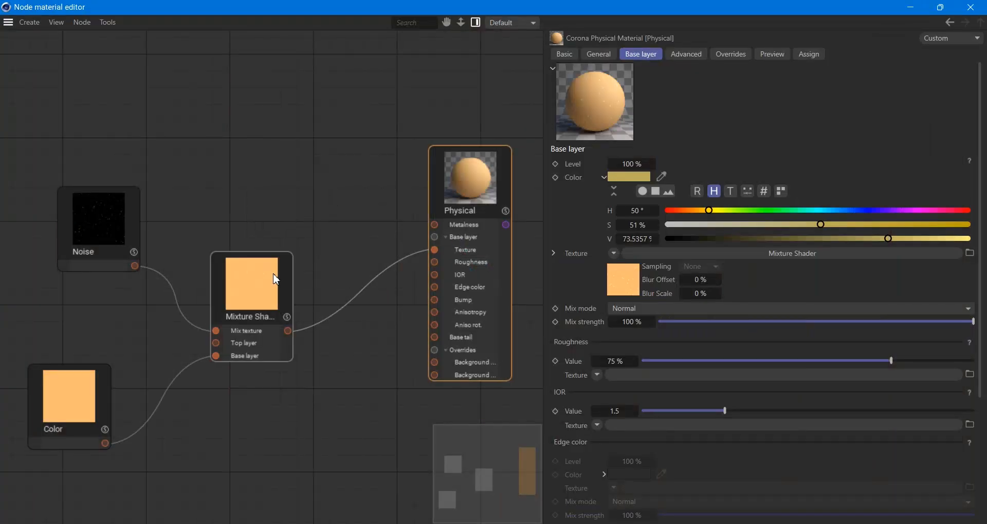
- Move the Mixture Shader and Noise nodes aside and add a second Corona Mixture Shader in the free space before the Physical material
left_click_drag(273, 276, 237, 331)
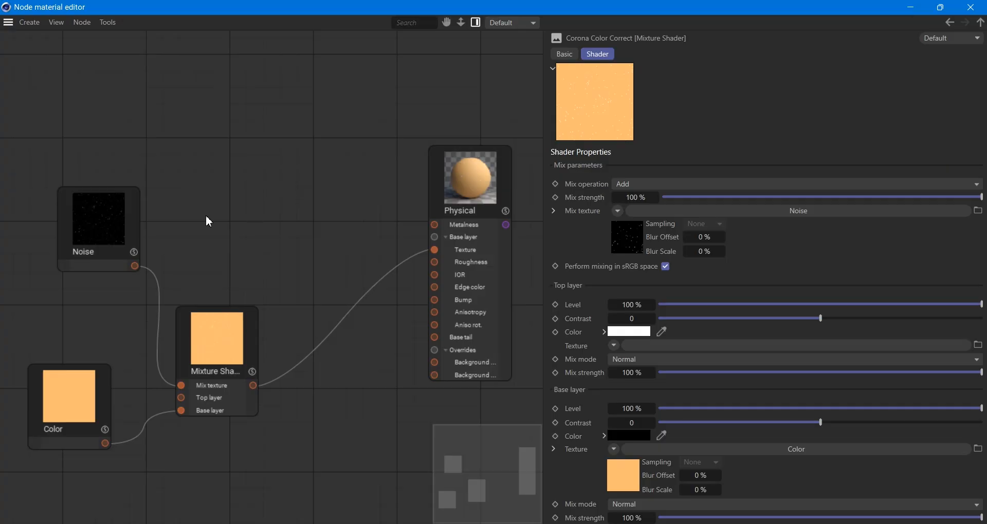
left_click_drag(115, 214, 95, 196)
right_click(317, 233)
mouse_move(387, 280)
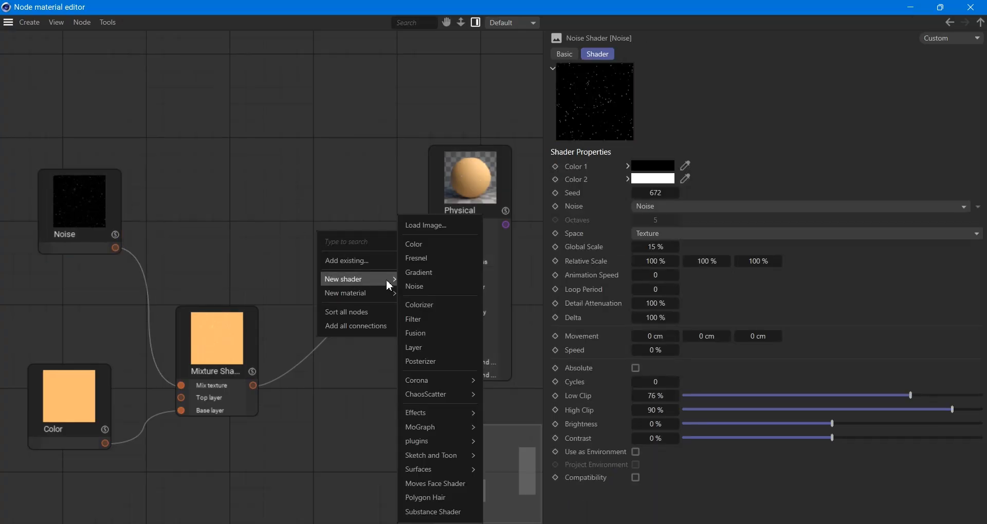
mouse_move(473, 383)
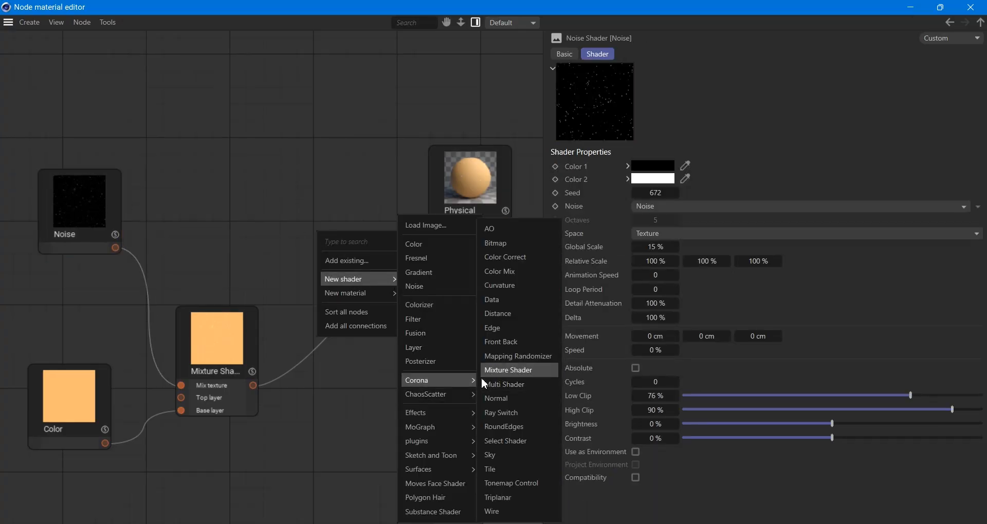
left_click(511, 372)
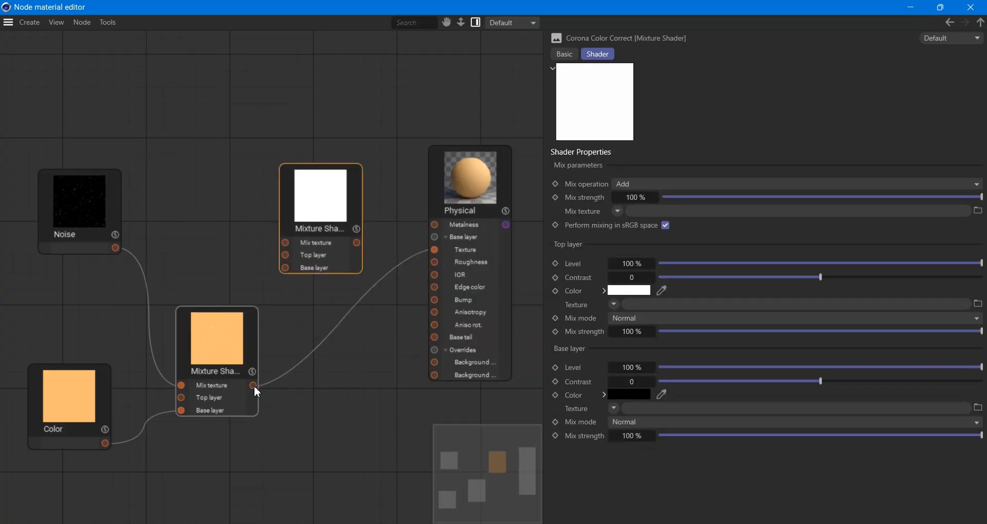
- Connect the first Mixture Shader to the second one's base layer, and the second one to the Physical material's base layer texture
left_click_drag(254, 386, 284, 269)
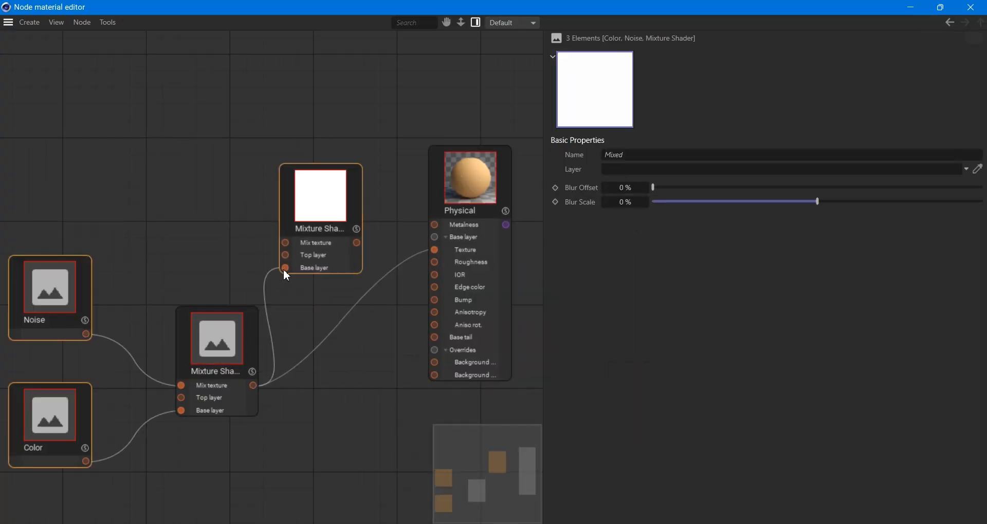
left_click_drag(357, 243, 435, 254)
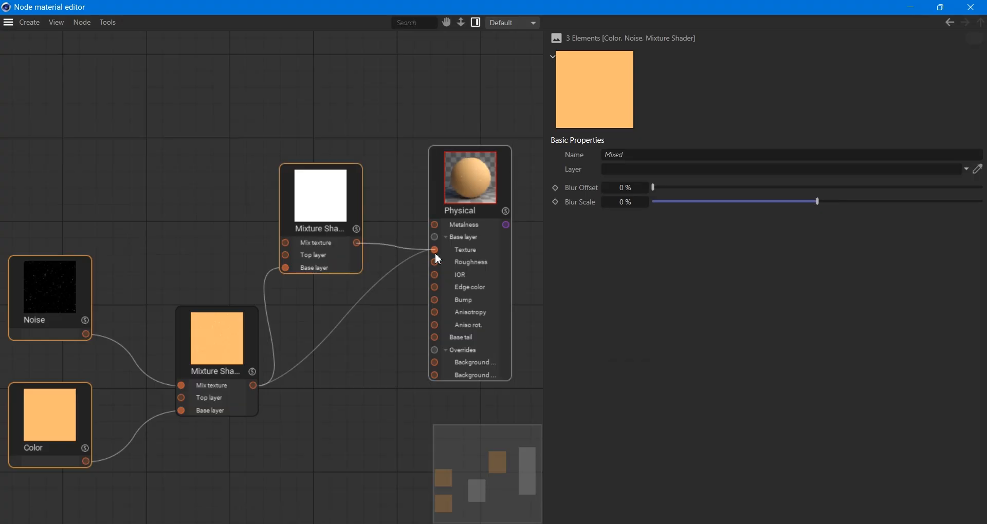
left_click_drag(327, 201, 346, 210)
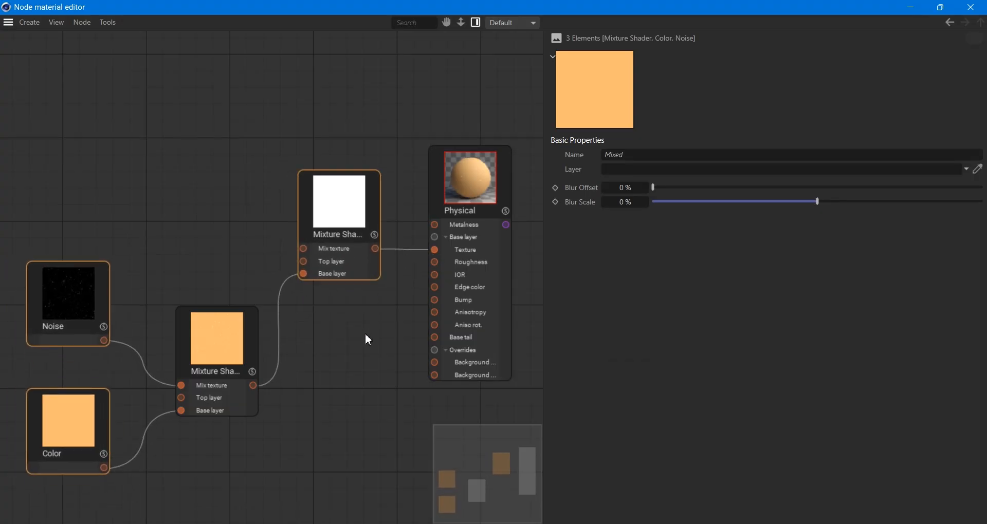
- Review the settings of both Mixture Shaders and the Physical material's base layer
left_click(220, 342)
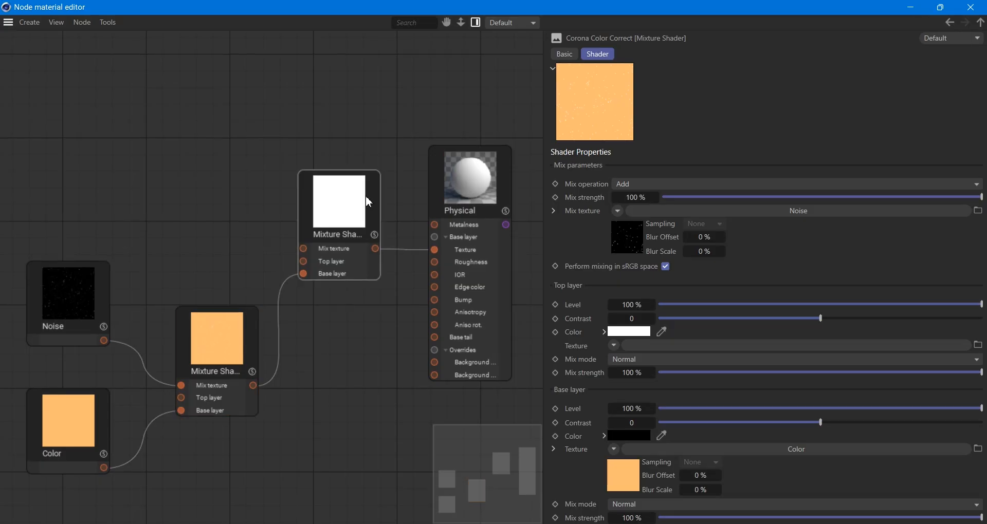
left_click(340, 212)
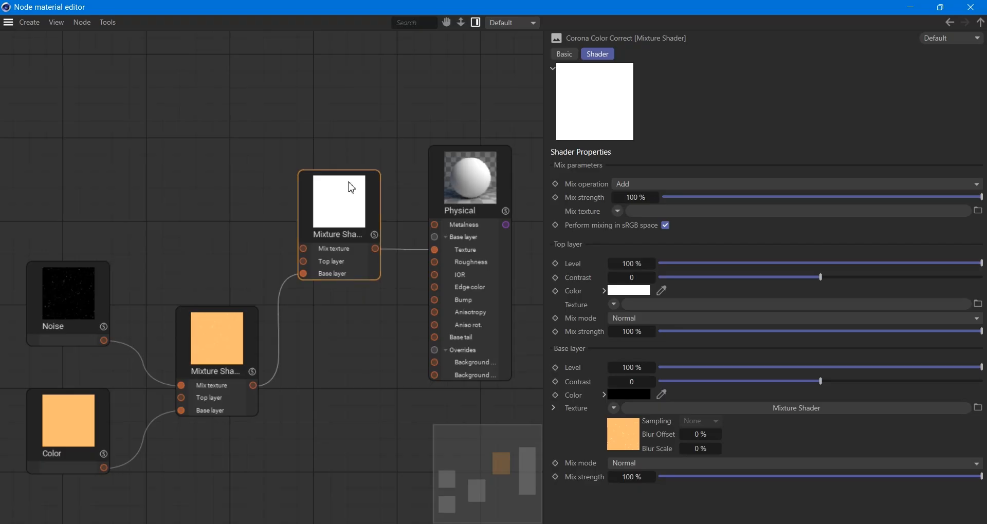
left_click(489, 187)
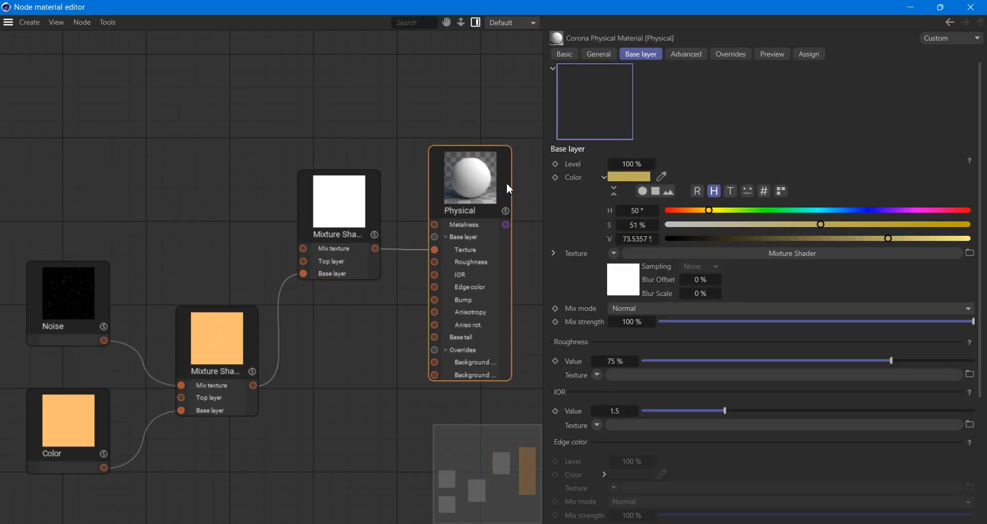
left_click(356, 227)
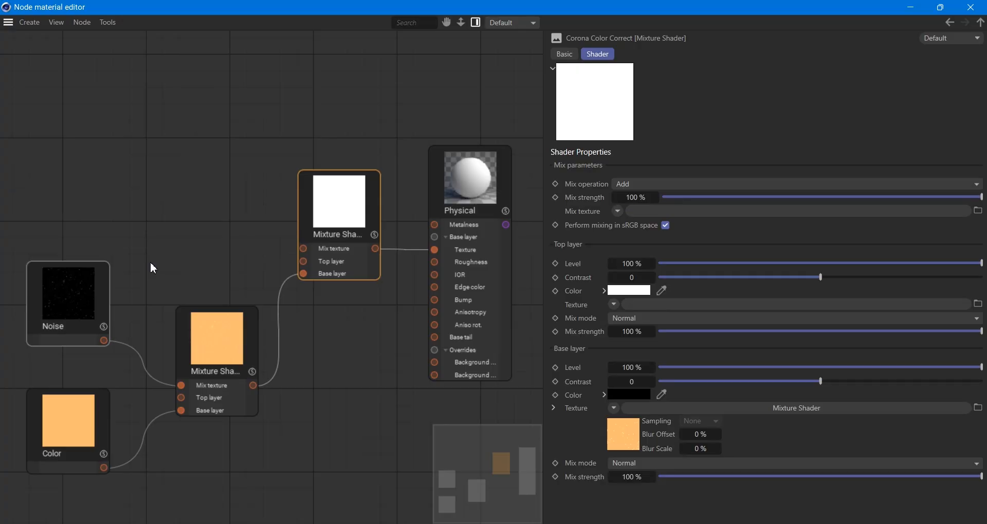
- Duplicate the Noise node above the original and connect the copy to the second Mixture Shader's mix texture
left_click(227, 193)
left_click(81, 301)
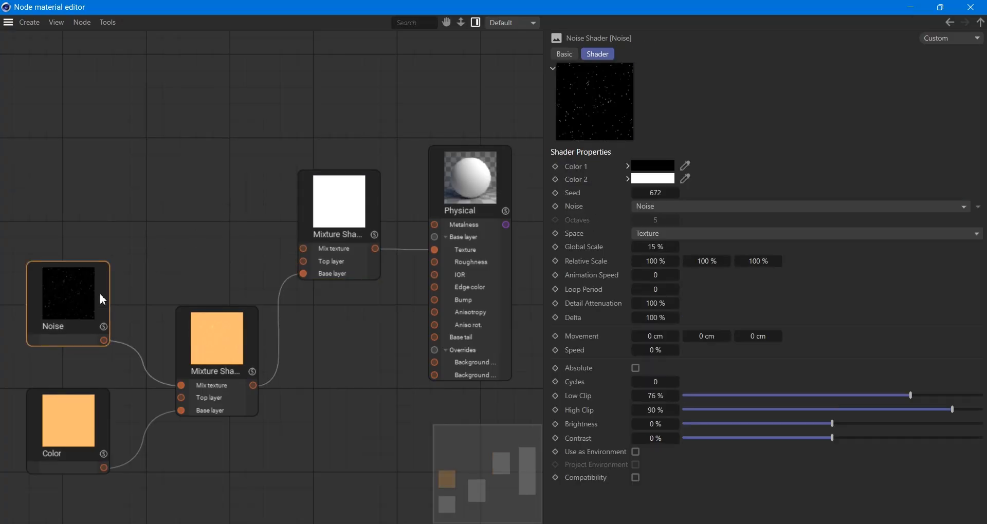
left_click_drag(73, 307, 118, 178, "ctrl")
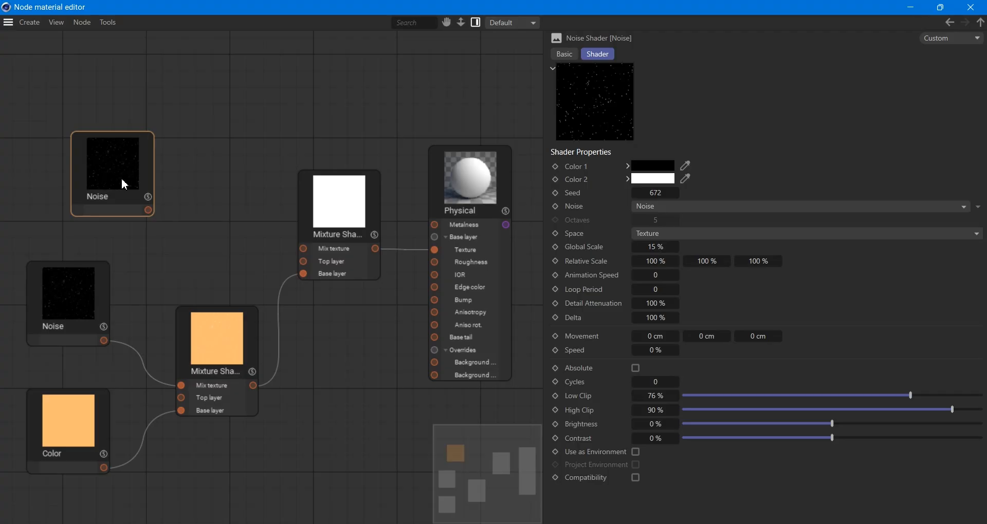
left_click_drag(149, 211, 304, 249)
- Set the second Mixture Shader's top layer color to black
left_click(340, 219)
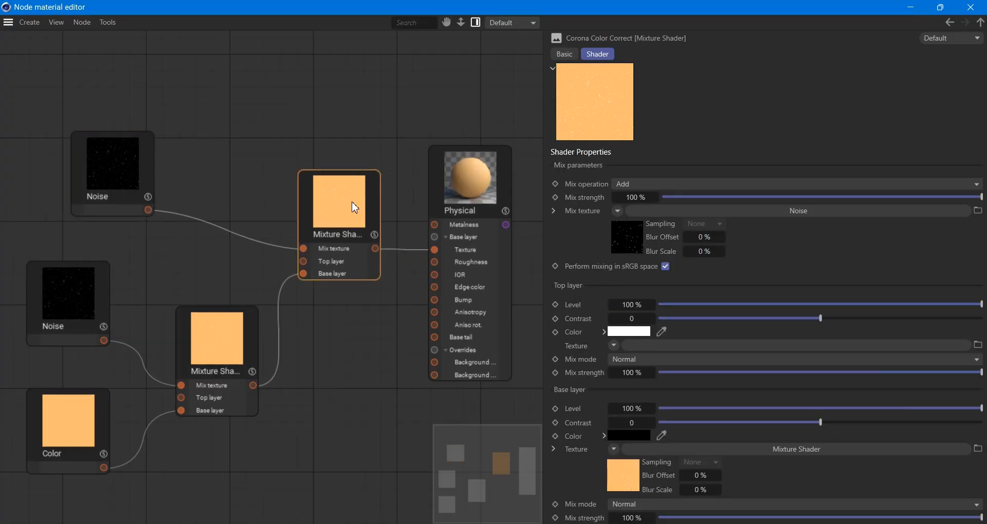
left_click(633, 334)
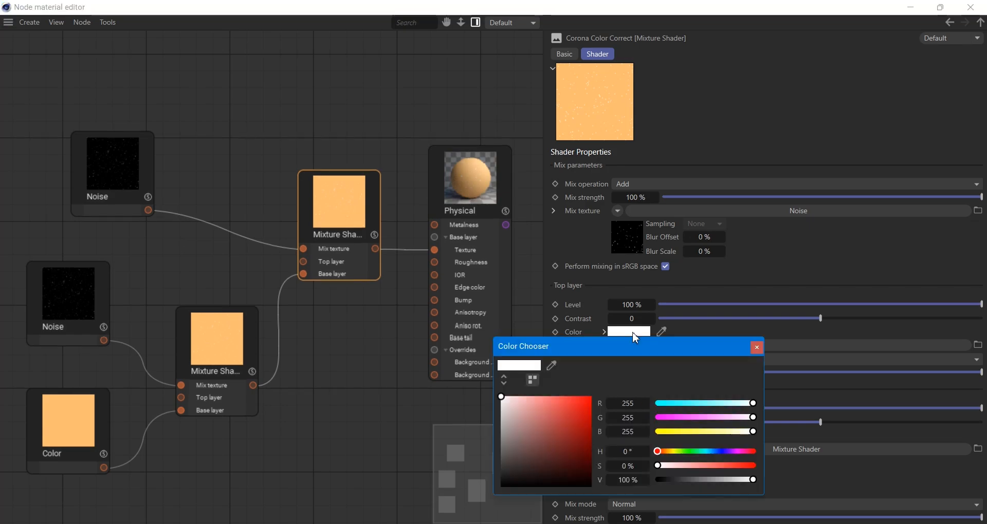
left_click(563, 486)
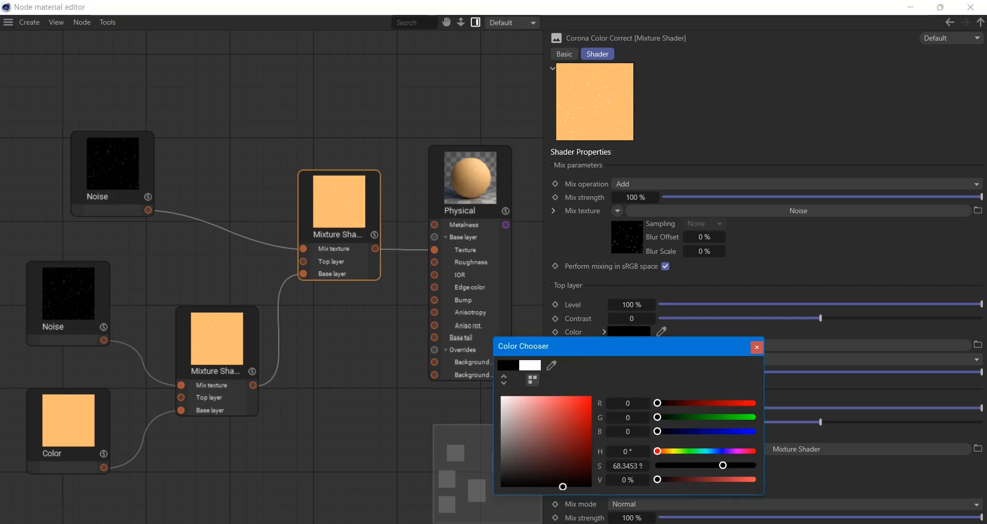
left_click(757, 347)
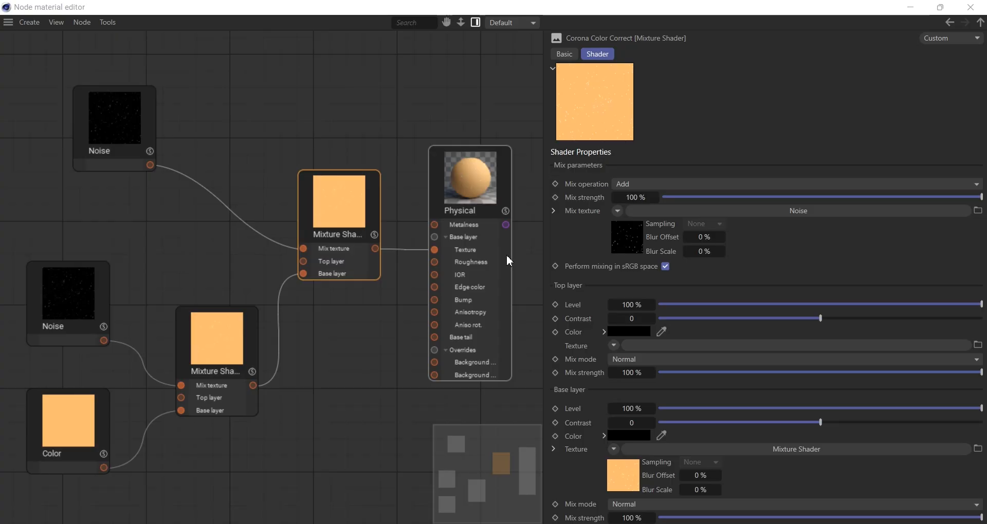
- Compare both Mixture Shaders' settings and set the second one's mix operation to Overlay
left_click(325, 241)
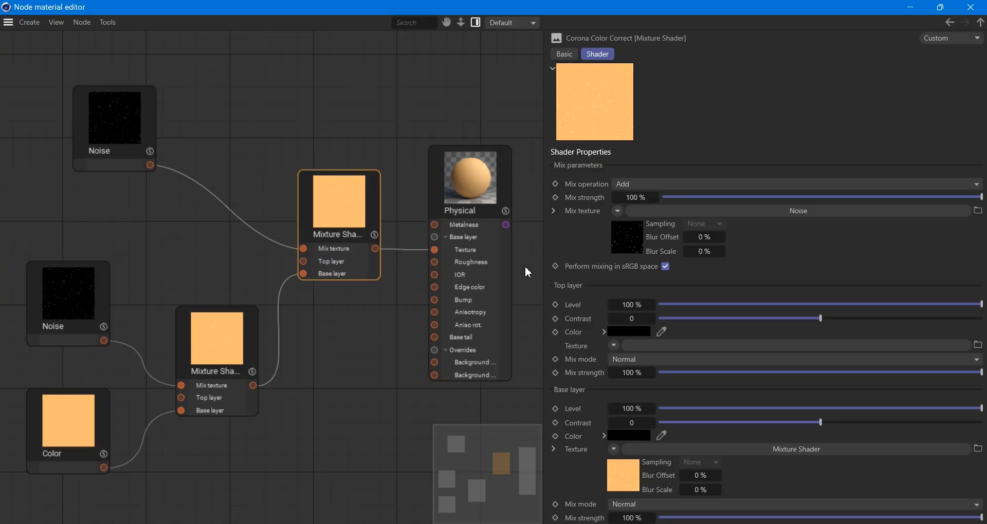
left_click(224, 354)
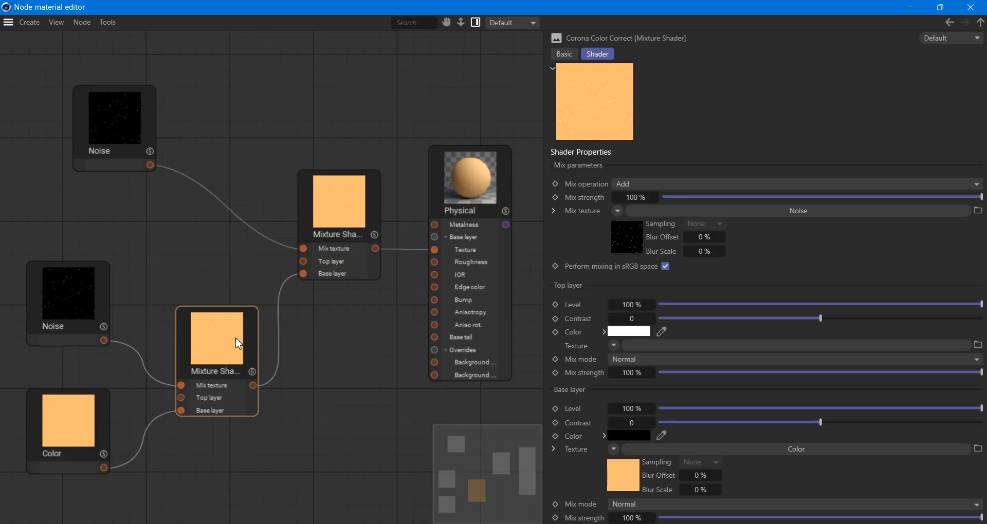
left_click(329, 235)
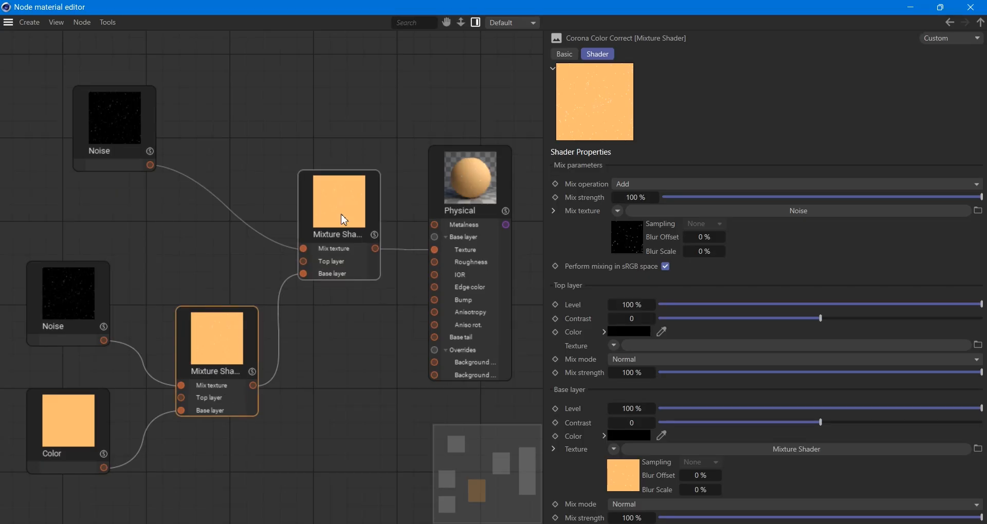
left_click(118, 133)
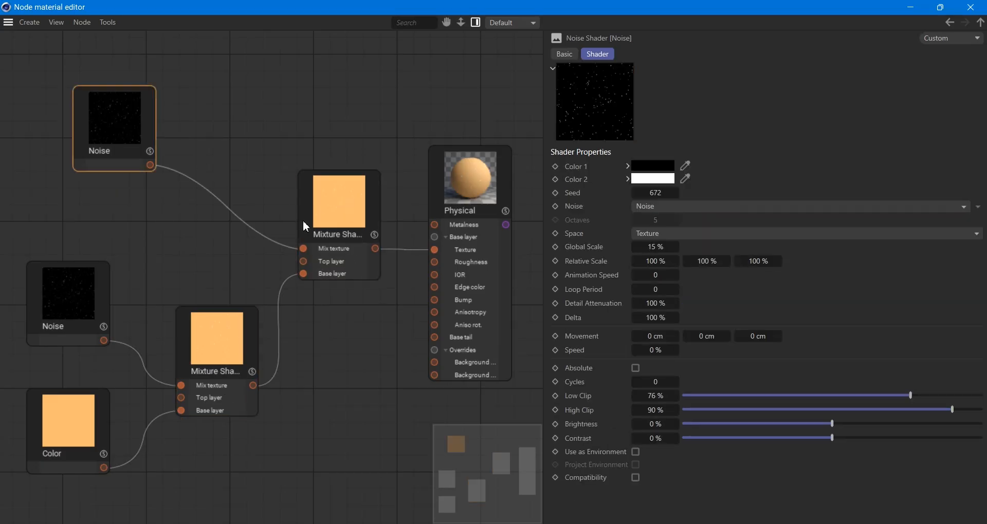
left_click(333, 233)
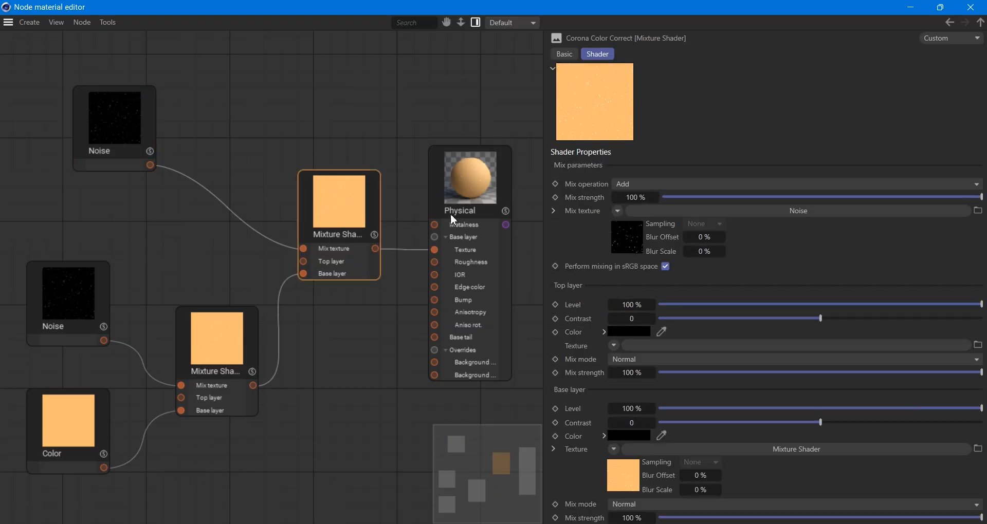
left_click(646, 184)
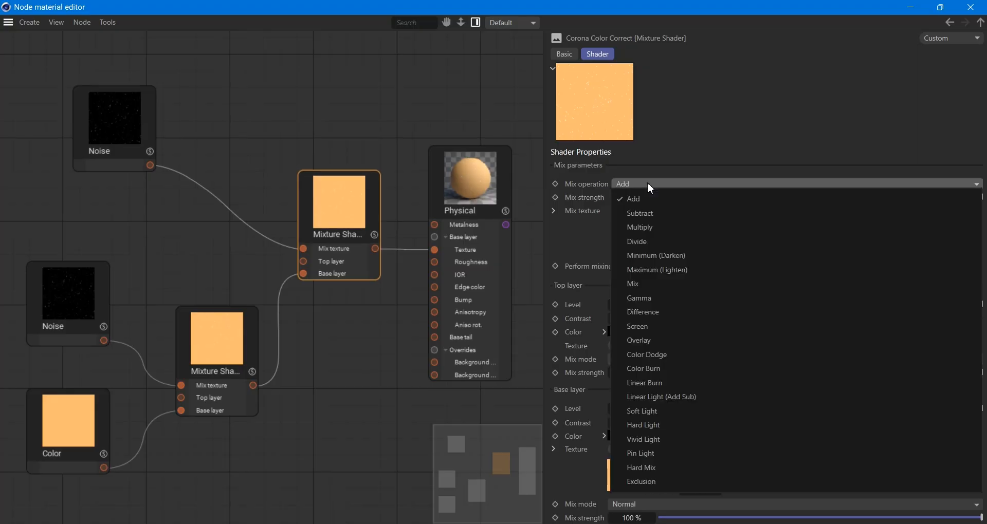
left_click(655, 340)
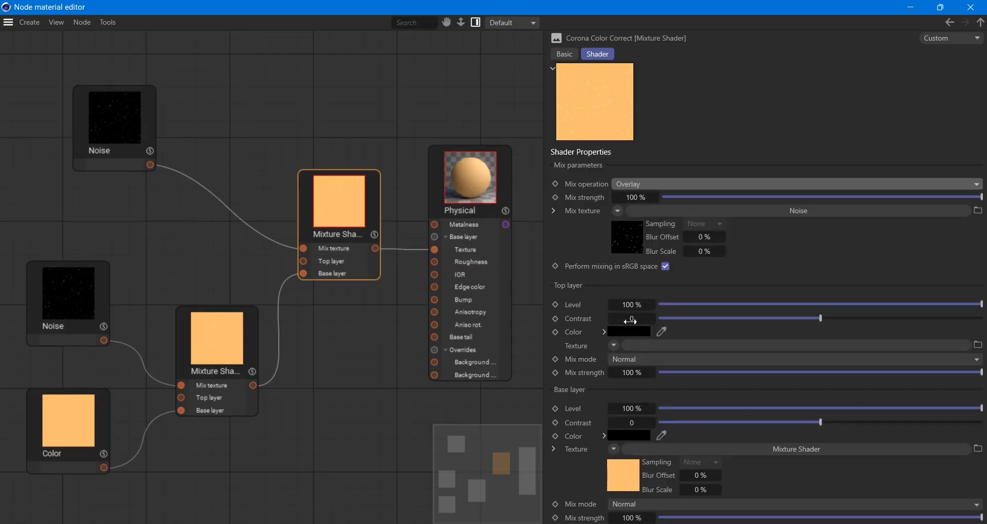
- Set the duplicated Noise node's seed to 698
left_click(132, 125)
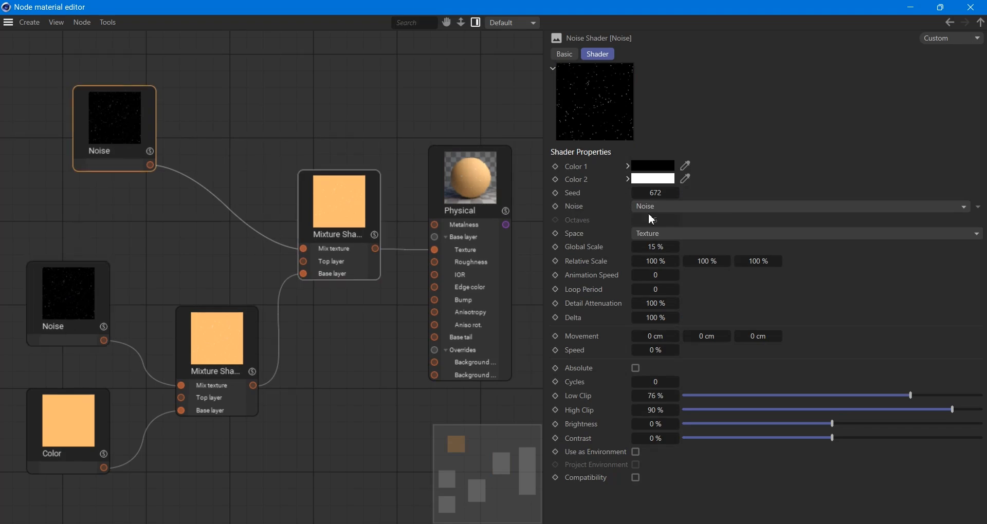
left_click_drag(655, 193, 691, 210)
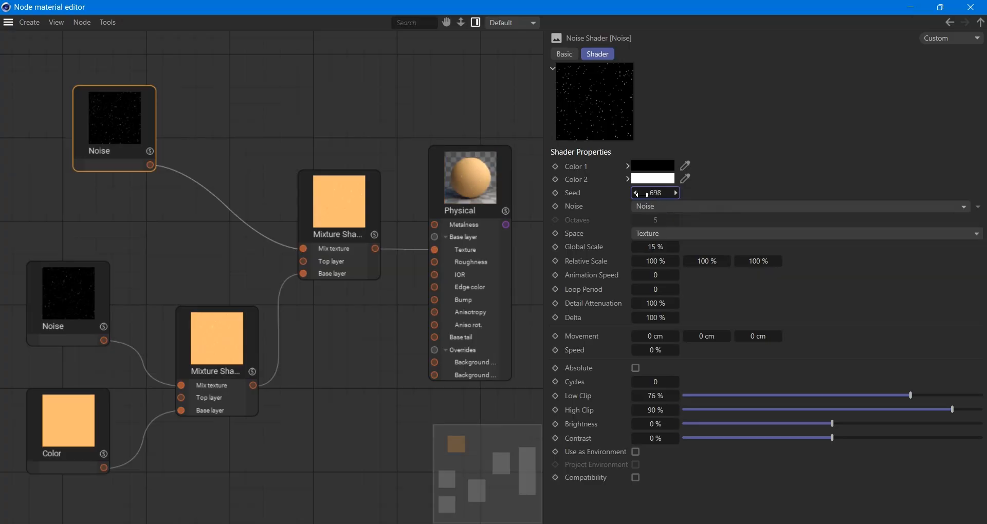
left_click(336, 206)
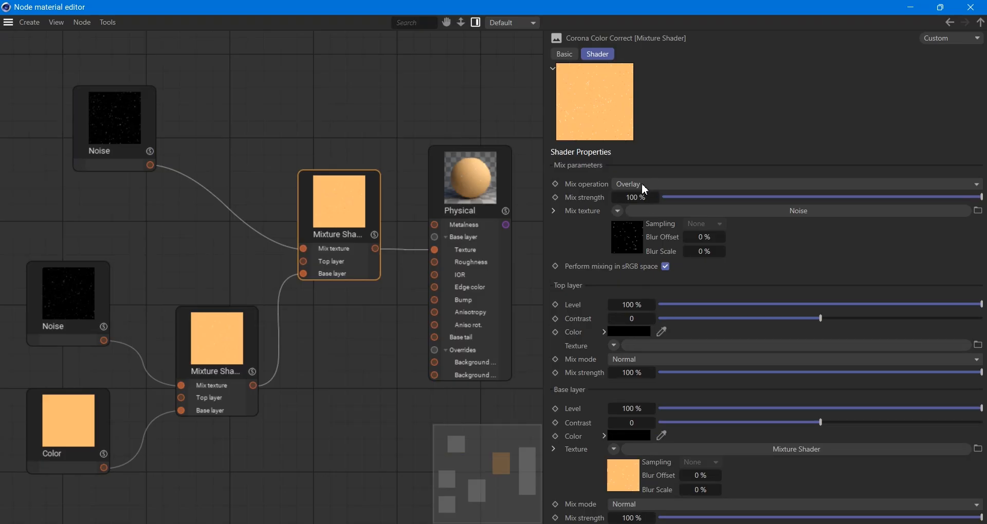
- Switch to the main Cinema 4D window and inspect the specks on the cube up close and from another angle
left_click(910, 8)
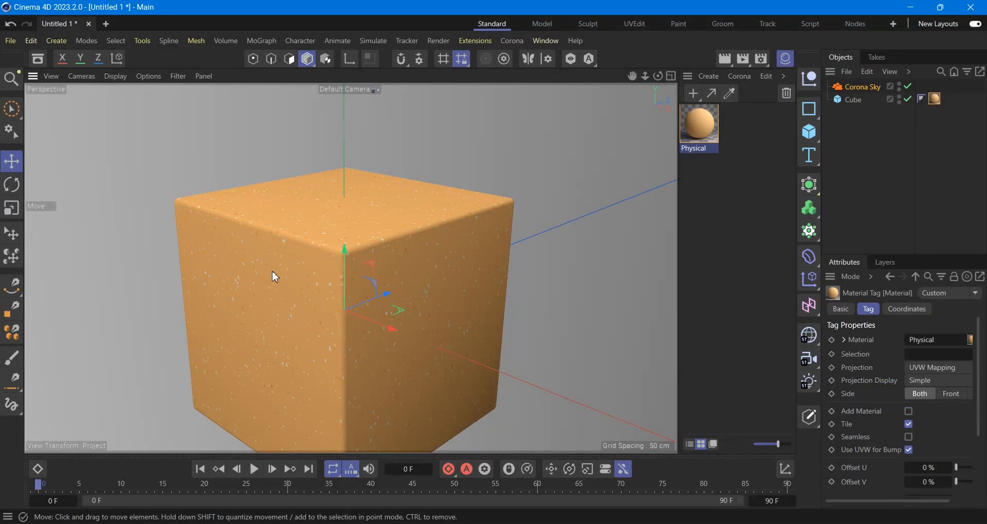
scroll(273, 273, "down", 3)
scroll(286, 297, "up", 8)
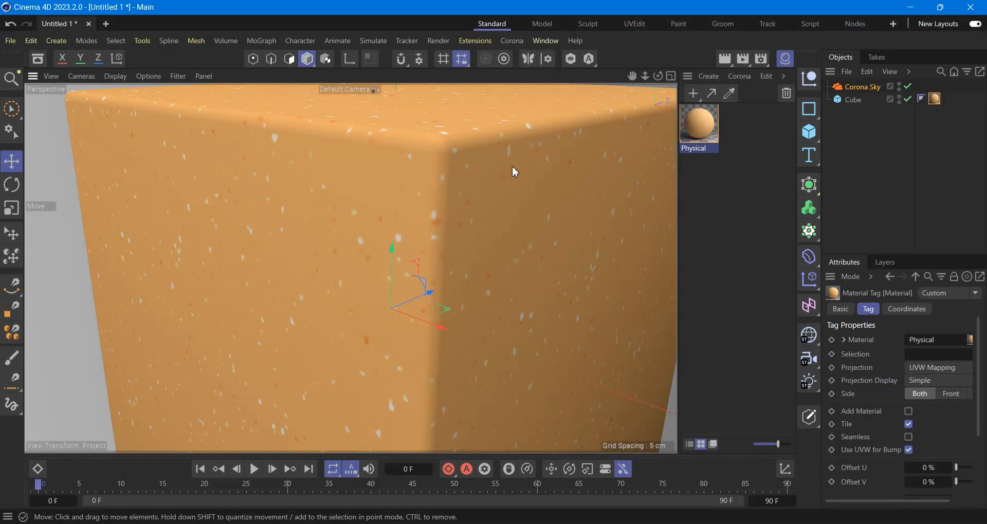
scroll(513, 167, "down", 1)
left_click_drag(659, 76, 556, 85)
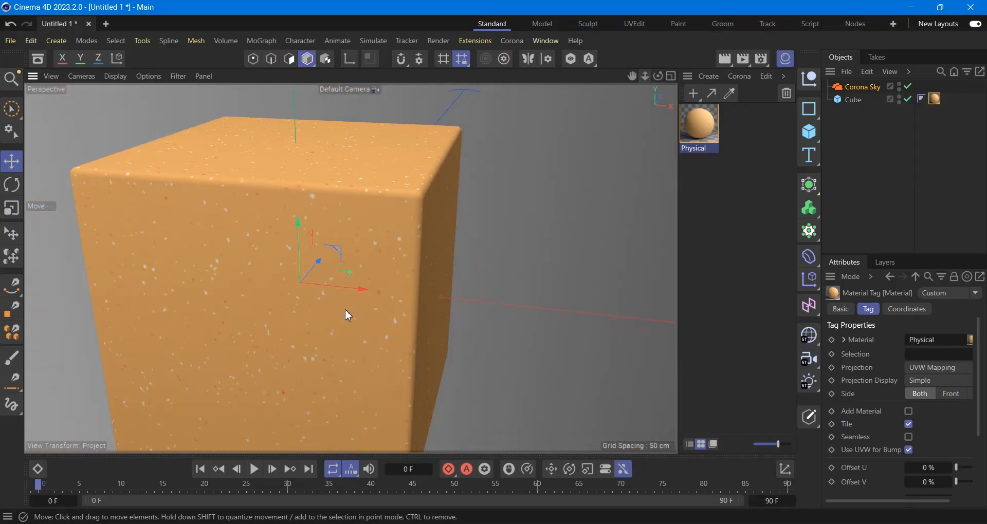
- Open the Corona VFB, enlarge its window and restart the interactive render to check the speckled cube
left_click(506, 41)
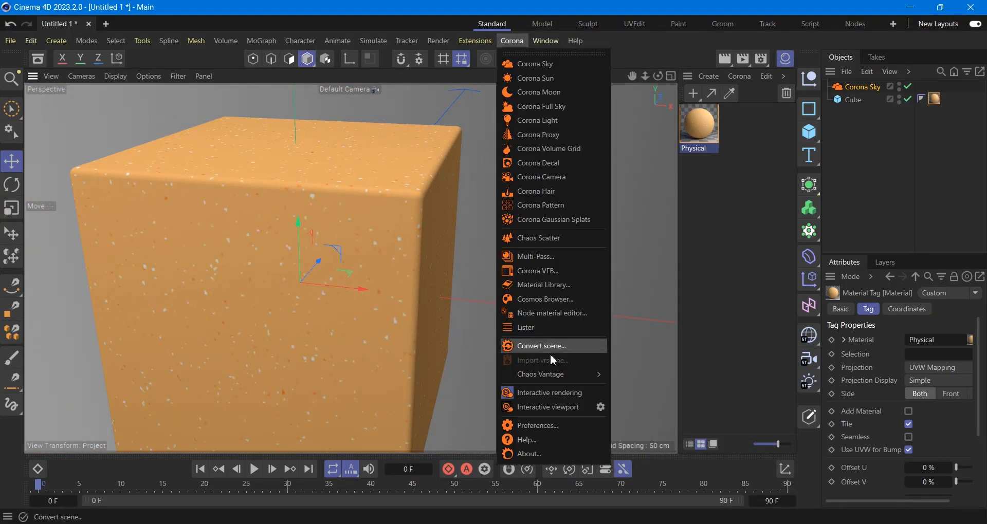
left_click(559, 271)
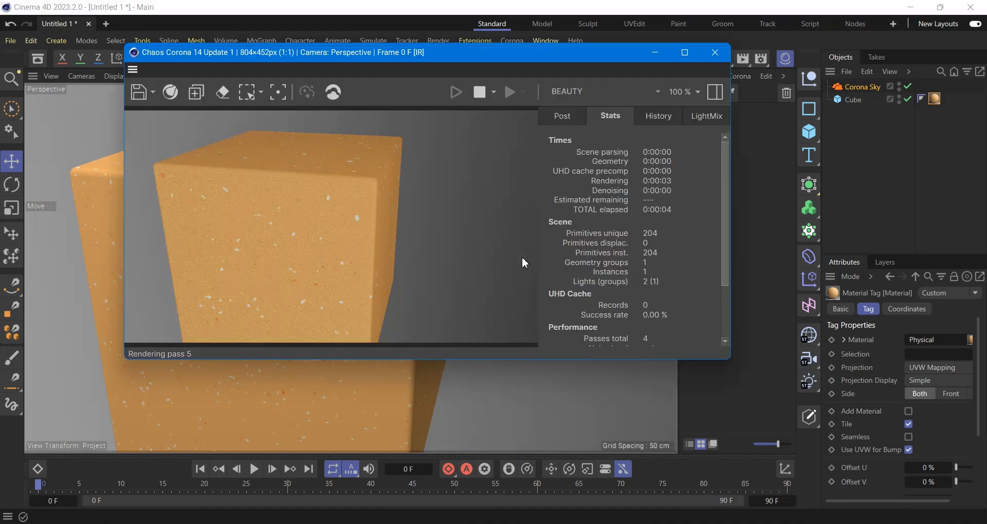
left_click_drag(359, 366, 360, 430)
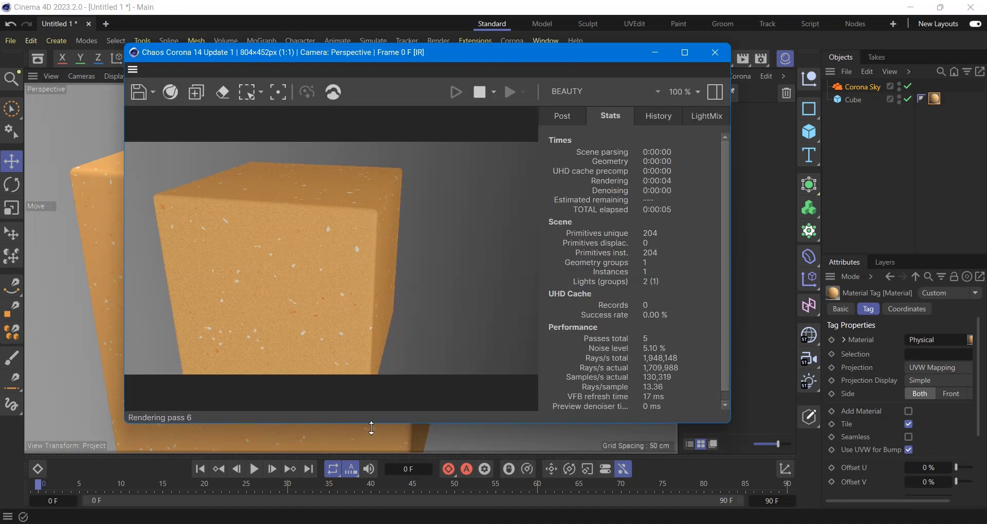
left_click(454, 92)
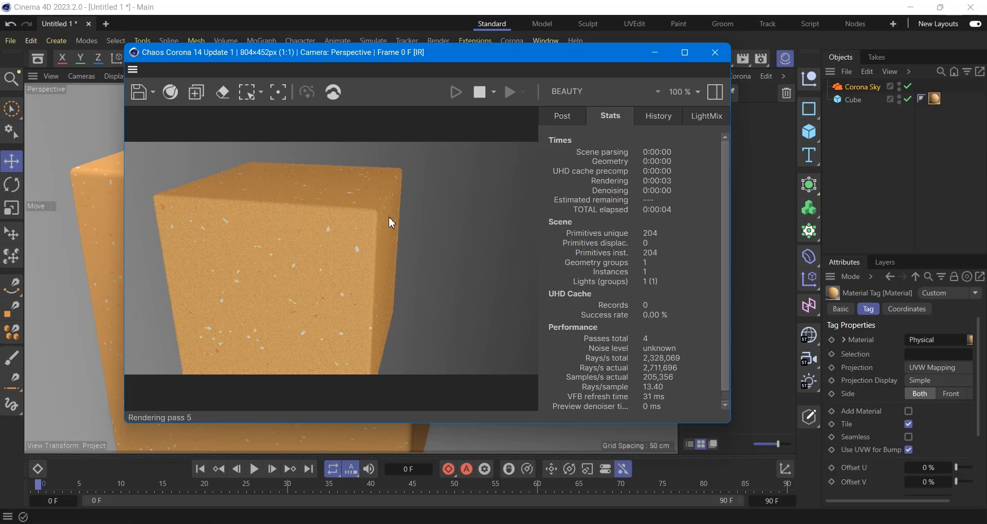
left_click(657, 54)
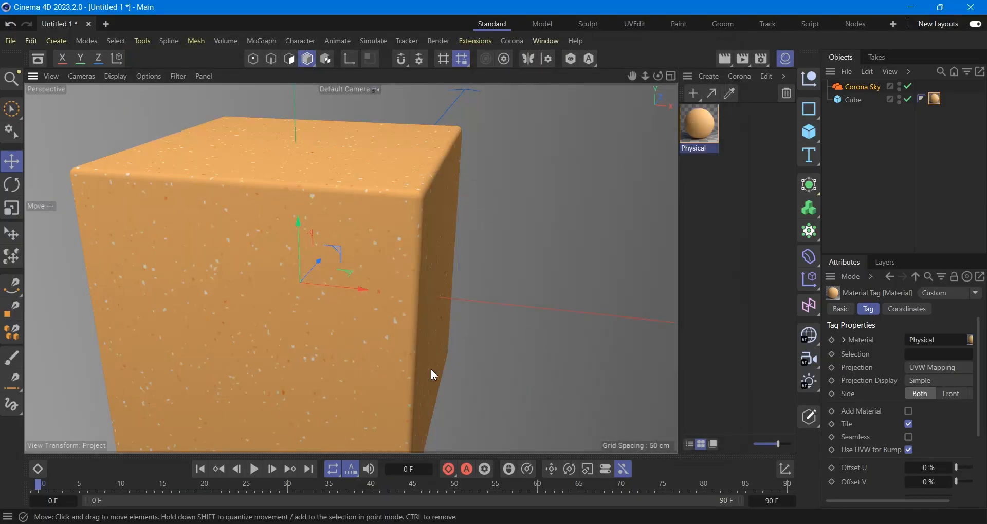
- Return to the Node material editor and set the original Noise node's global scale to 5%
left_click(679, 471)
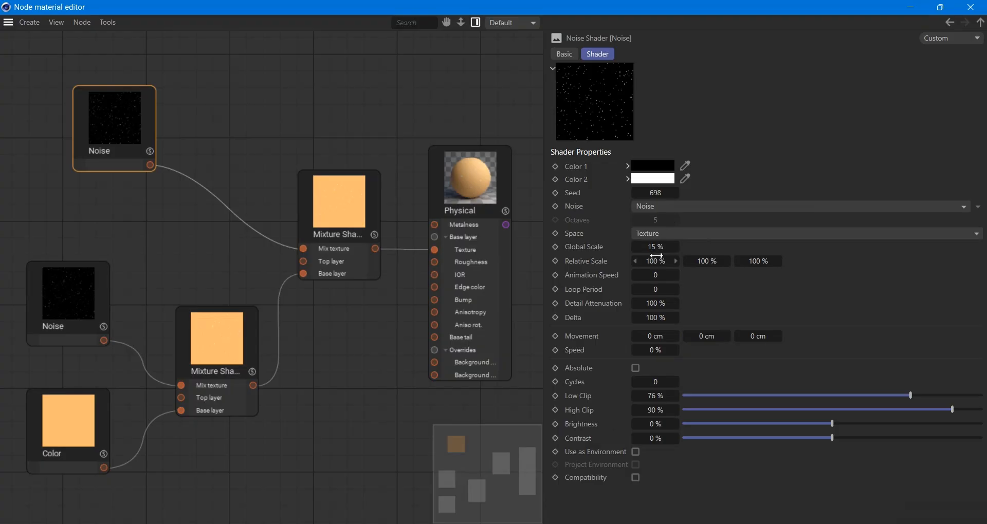
left_click(82, 297)
left_click(662, 248)
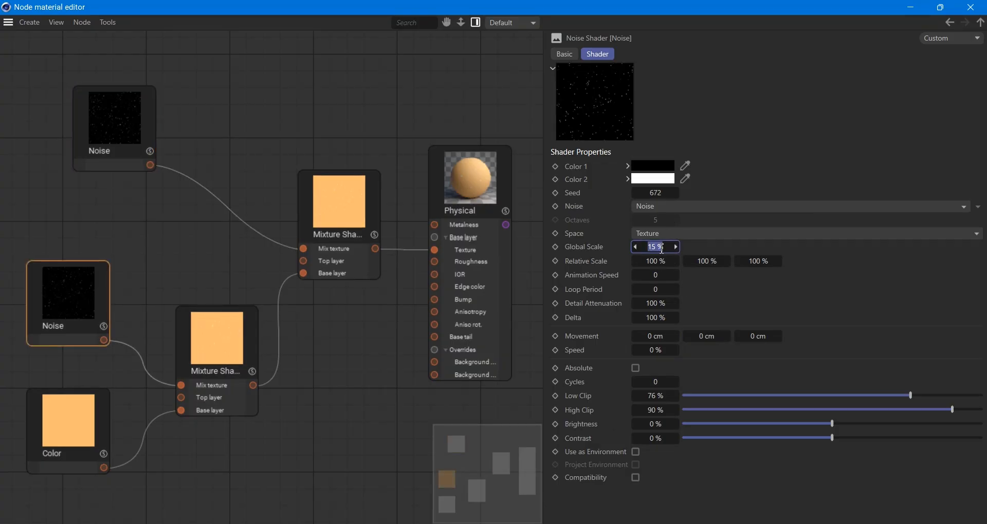
type("5")
key("Return")
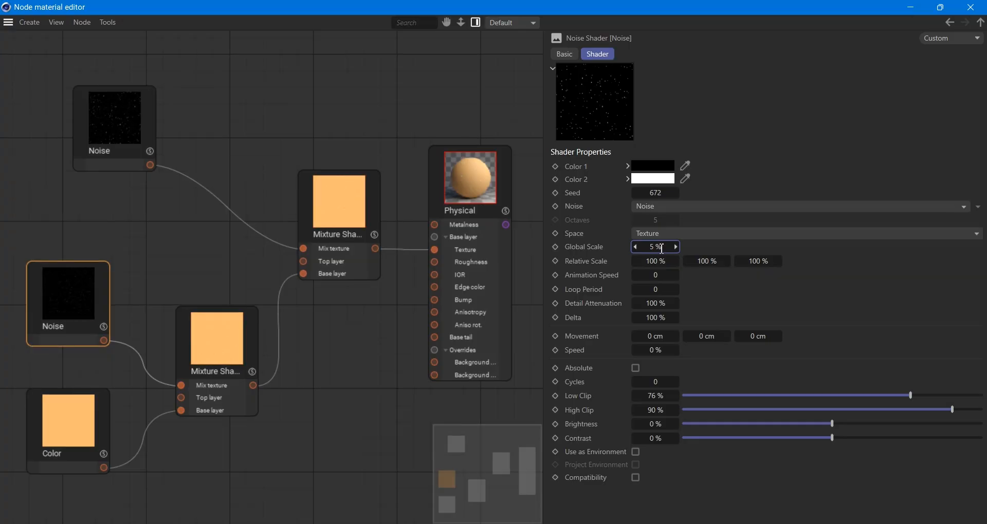
- Try Divide, Difference and Color Dodge as the second Mixture Shader's mix operation
left_click(346, 200)
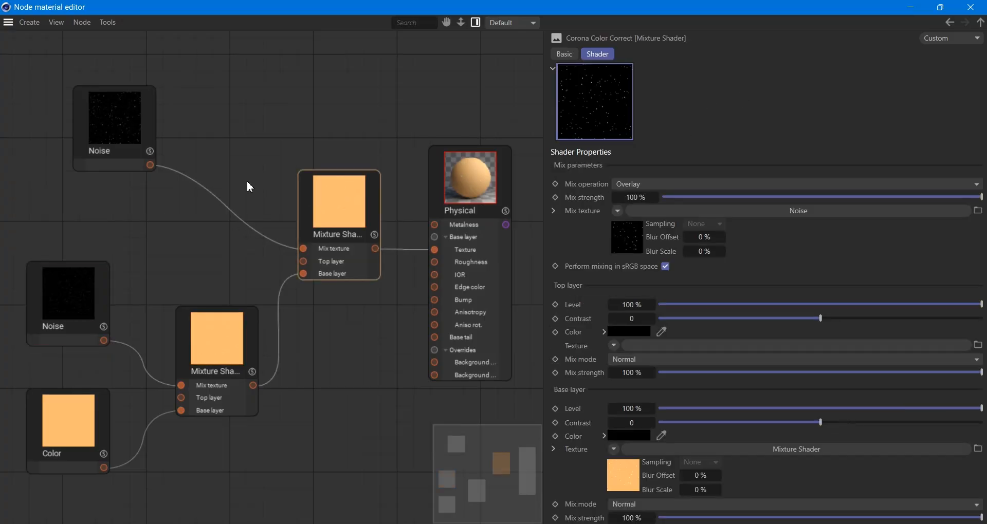
left_click(149, 126)
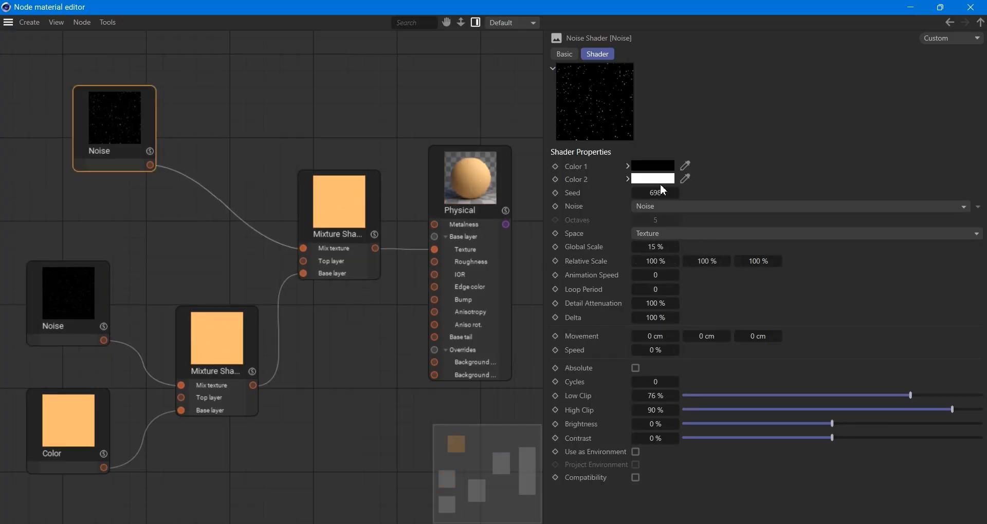
left_click(344, 215)
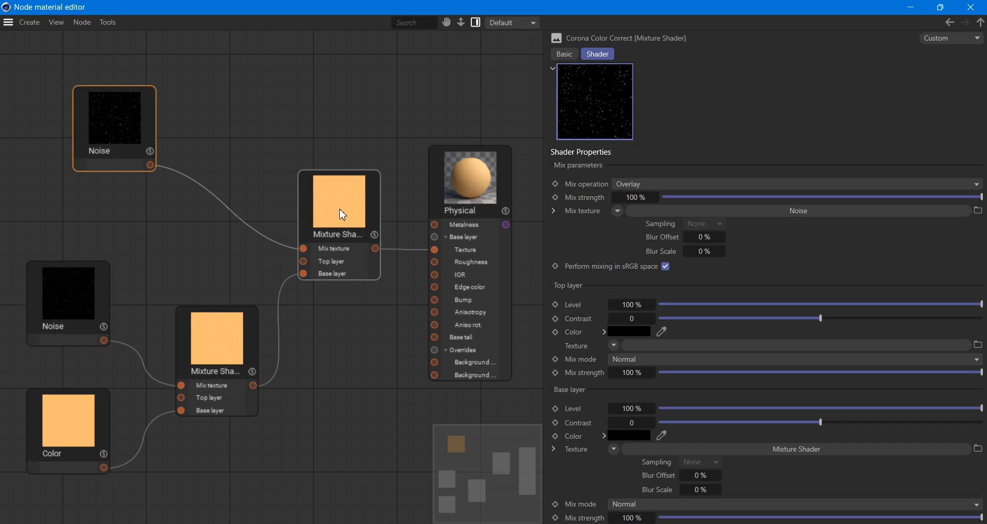
left_click(657, 185)
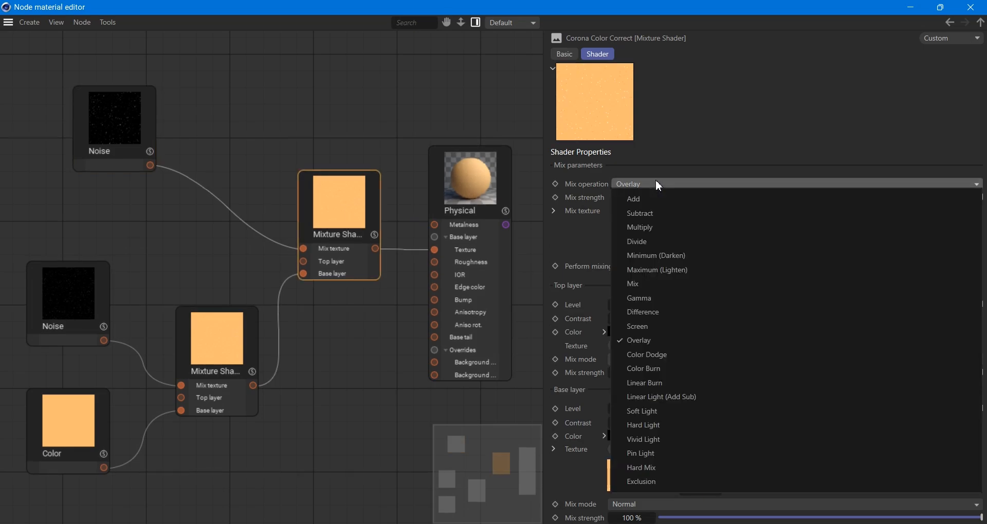
left_click(655, 240)
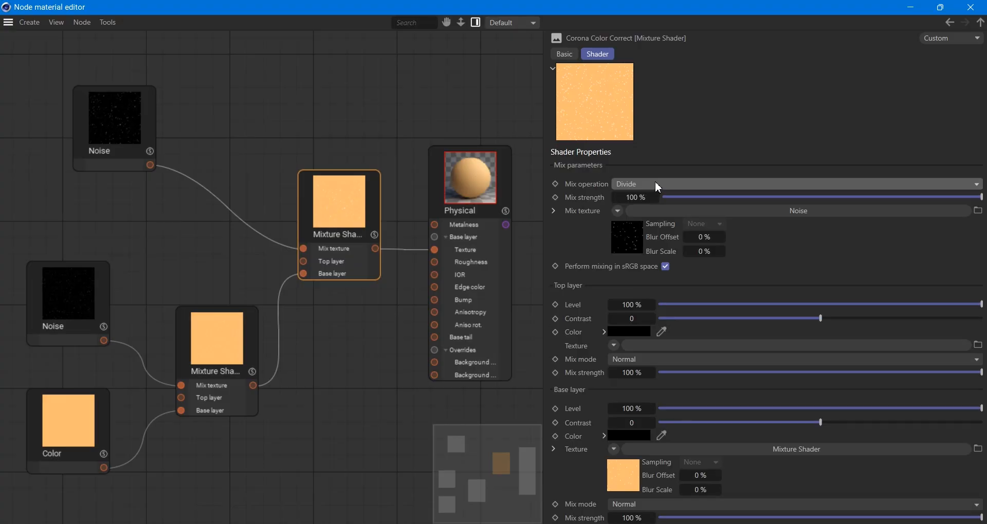
left_click(657, 184)
left_click(655, 312)
left_click(649, 184)
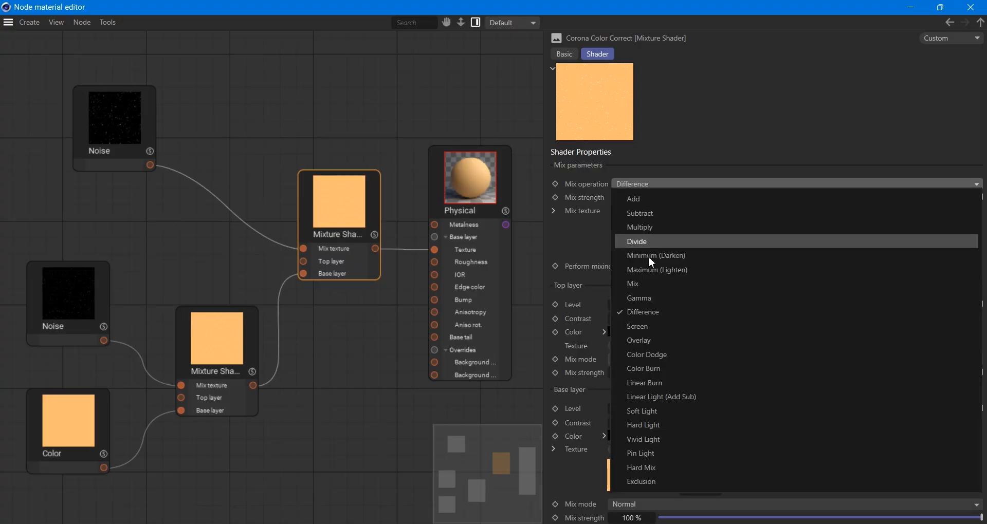
left_click(658, 351)
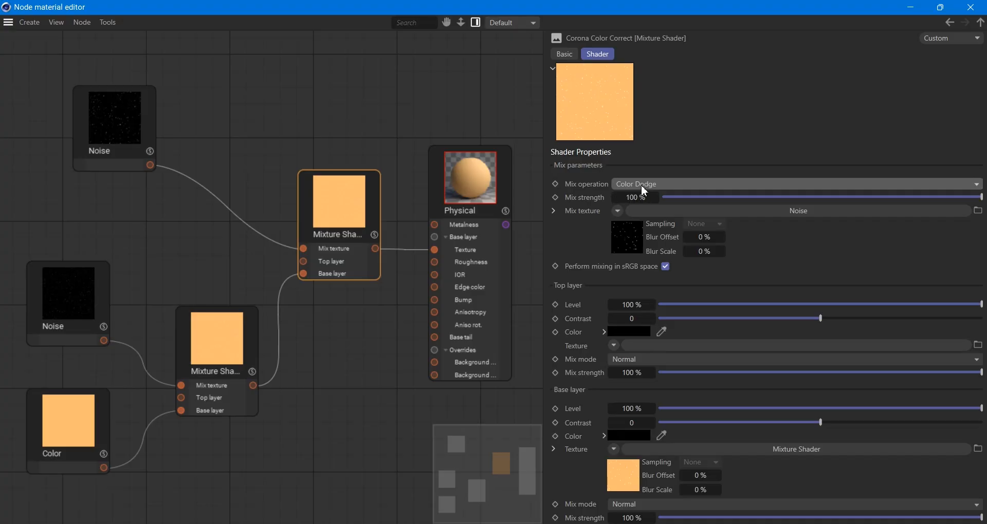
- Set the second Mixture Shader's mix operation to Color Burn and check the cube in the main viewport
left_click(641, 184)
left_click(653, 371)
left_click(911, 6)
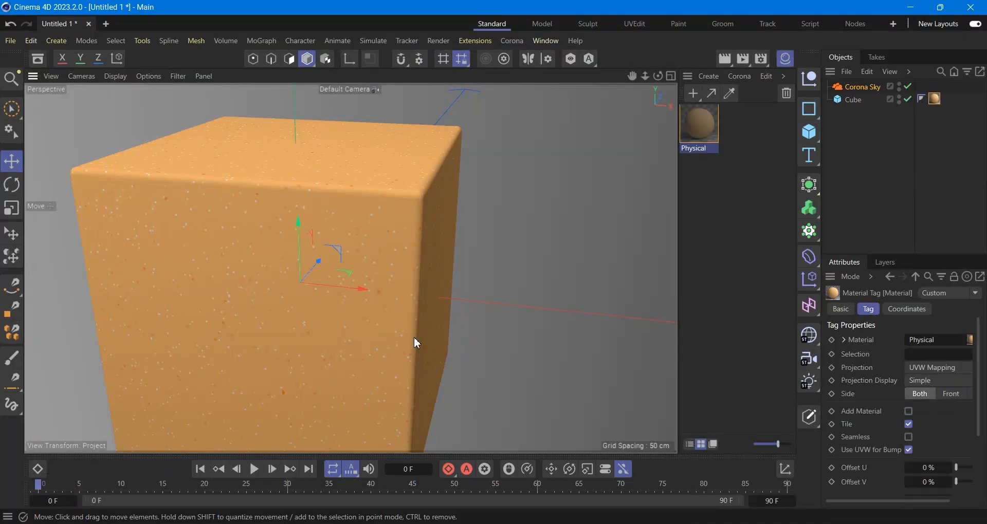
- Bring up the Corona VFB, reframe the camera closer to the cube's corner and examine the specks in the interactive render
mouse_move(569, 498)
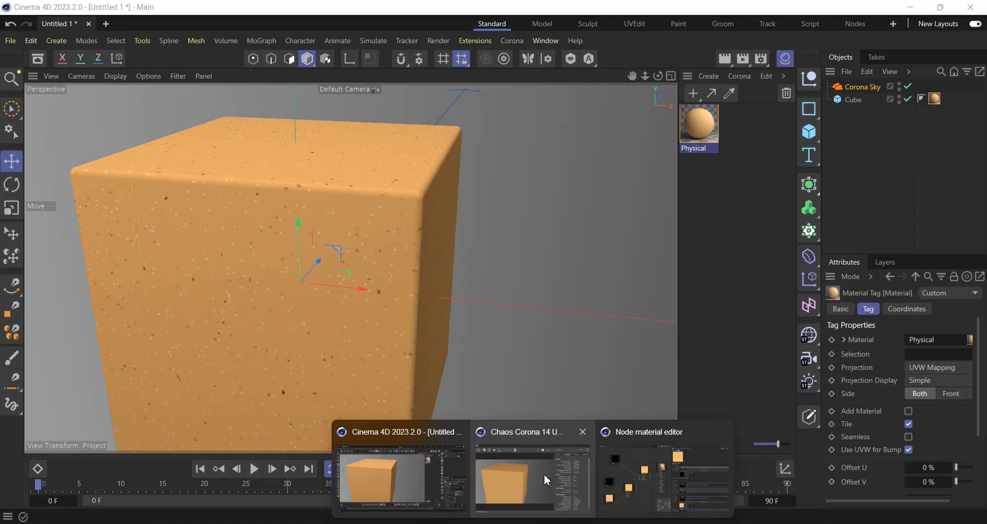
left_click(546, 479)
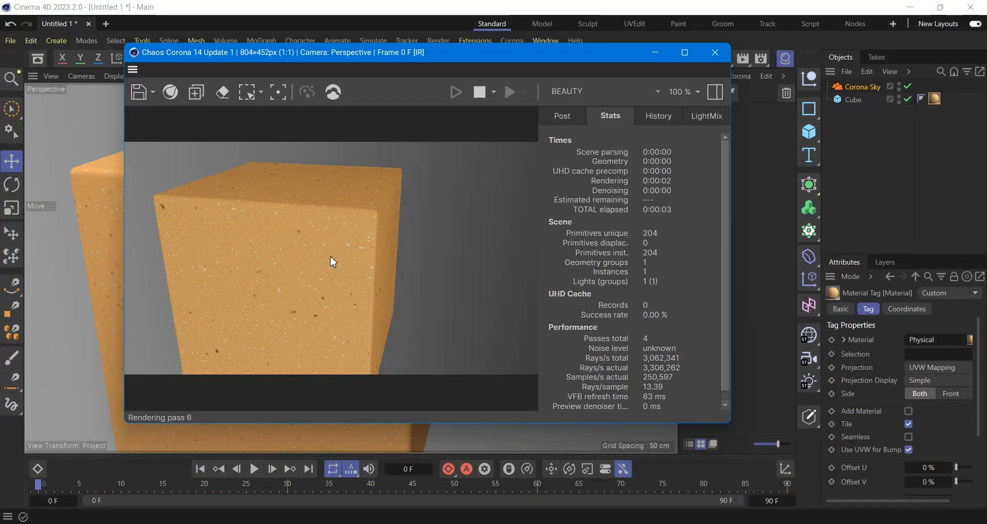
left_click_drag(620, 50, 700, 195)
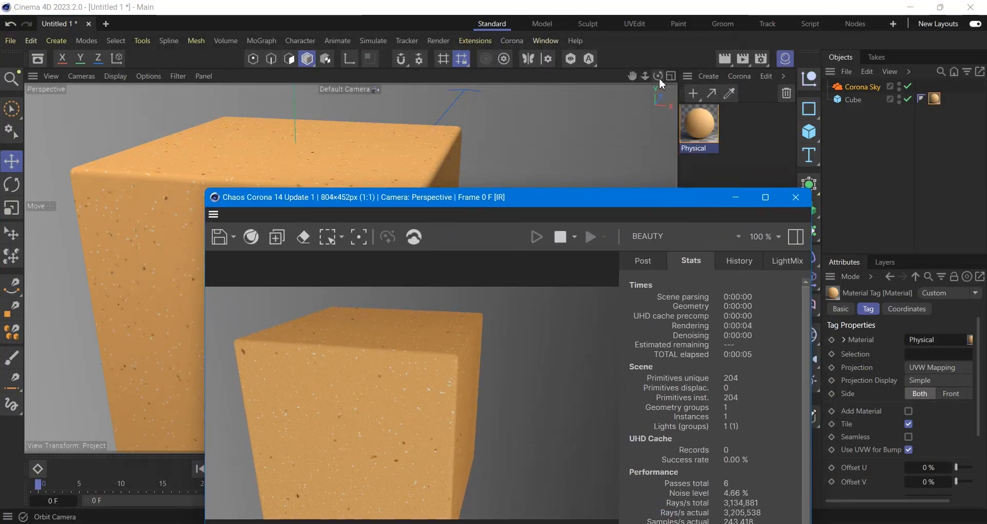
left_click_drag(658, 76, 661, 82)
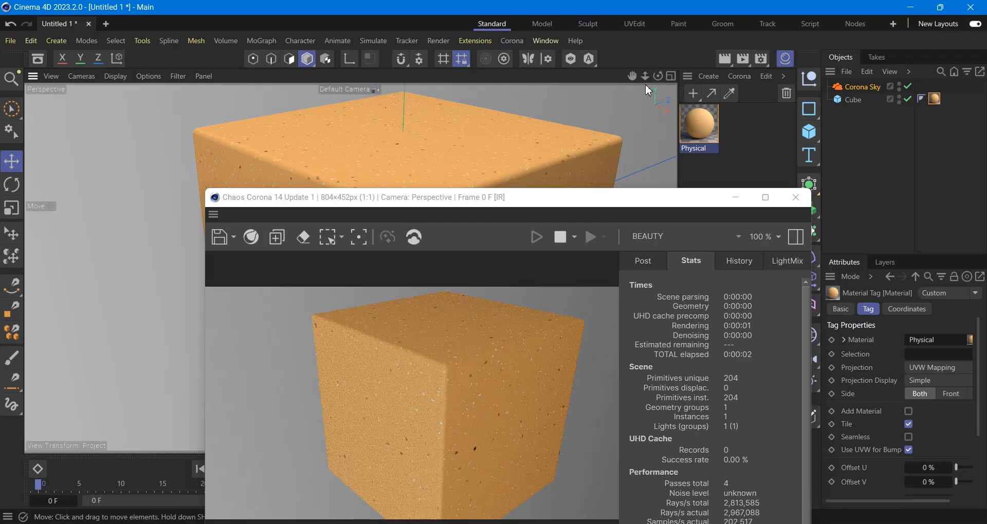
mouse_move(647, 78)
left_mouse_down()
mouse_move(673, 78)
mouse_move(652, 81)
left_mouse_up()
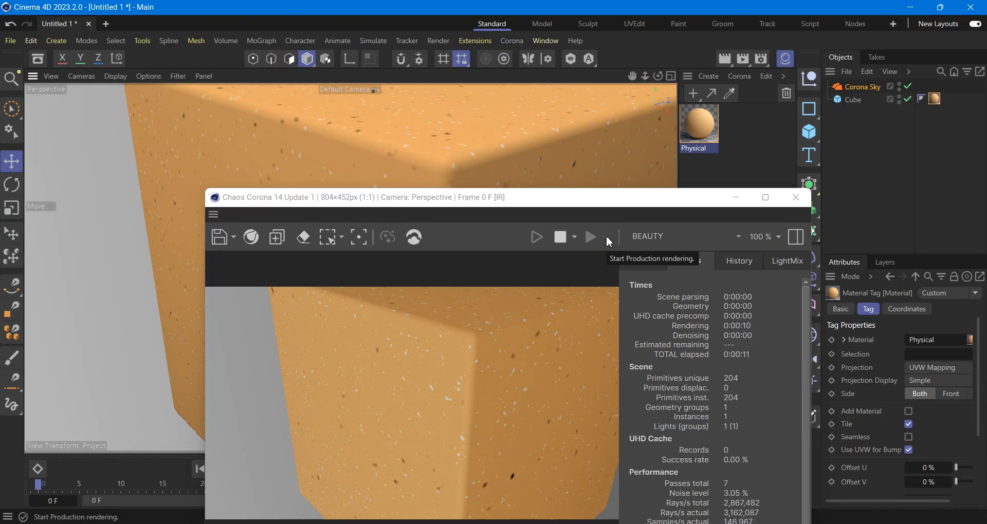
left_click_drag(656, 200, 597, 123)
- In the Node material editor, set the original Noise node's low clip to 83% and check the cube in the interactive render
left_click(532, 523)
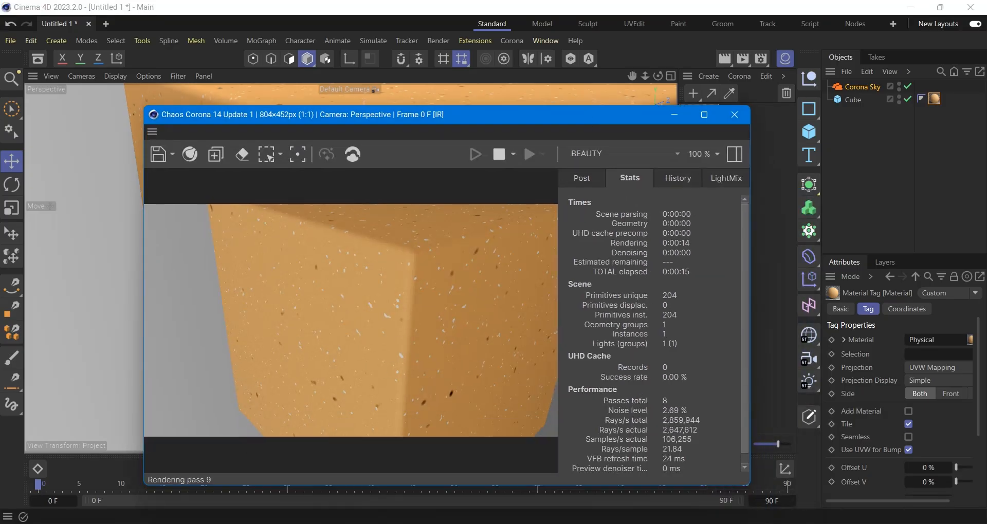
left_click(596, 499)
left_click(78, 285)
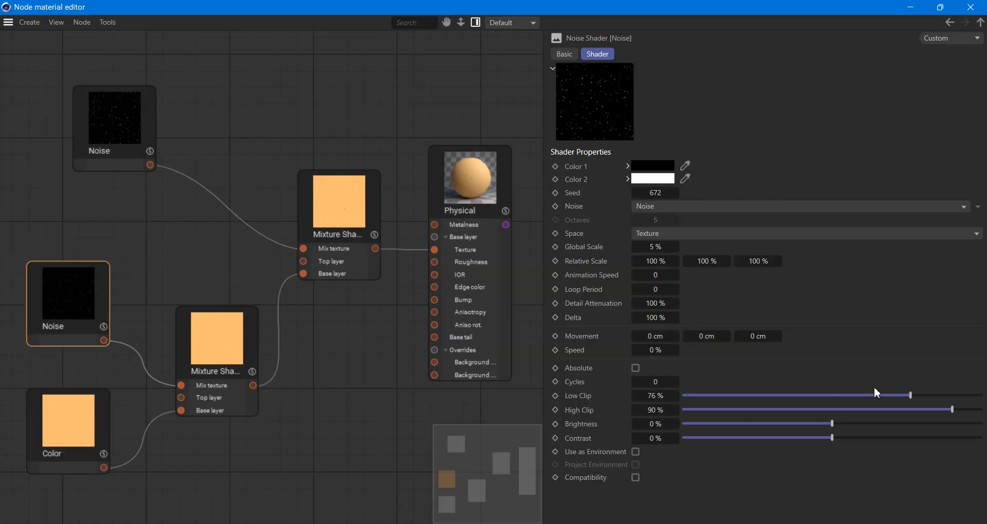
left_click(920, 397)
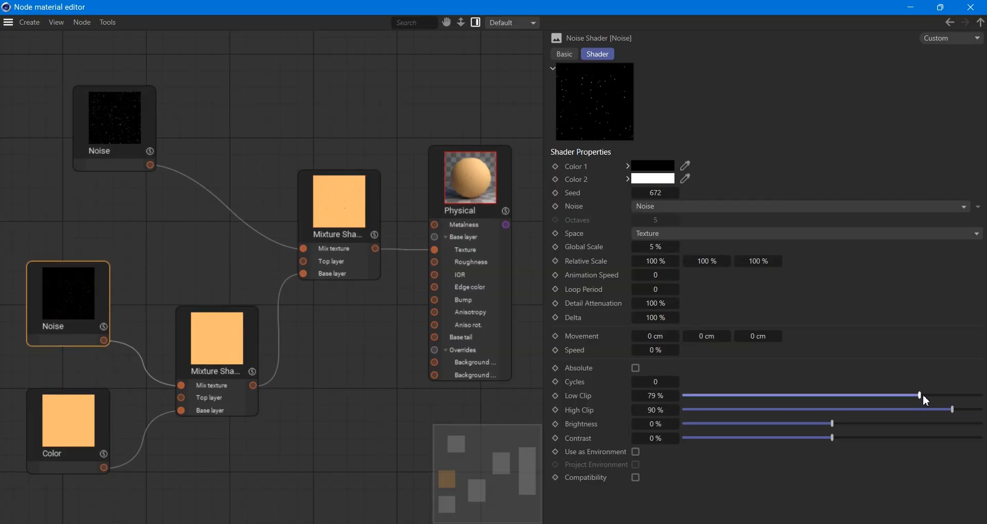
left_click_drag(927, 397, 931, 397)
left_click(911, 7)
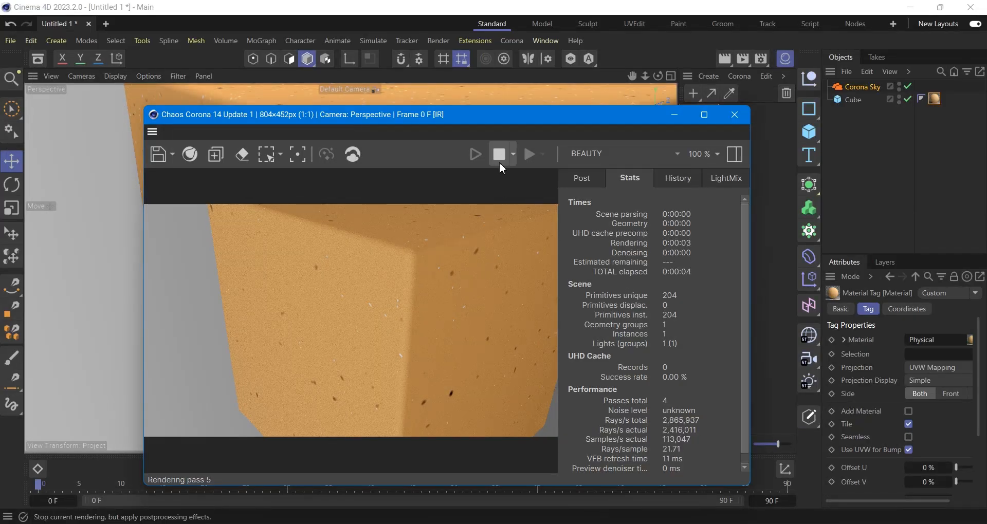
left_click_drag(645, 77, 632, 78)
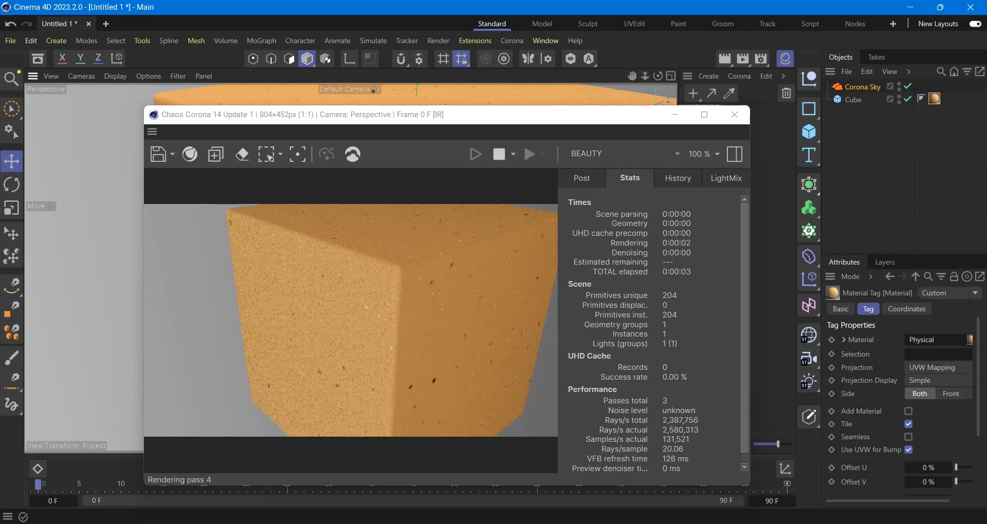
- Return to the Node material editor and move the second Mixture Shader node away from the Physical material to free space between them
left_click(532, 523)
left_click(631, 478)
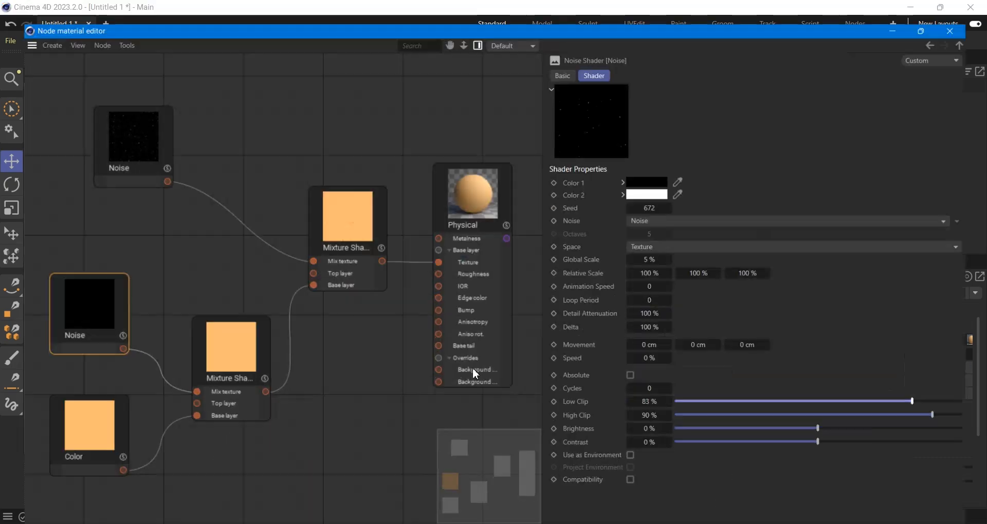
left_click_drag(357, 230, 295, 197)
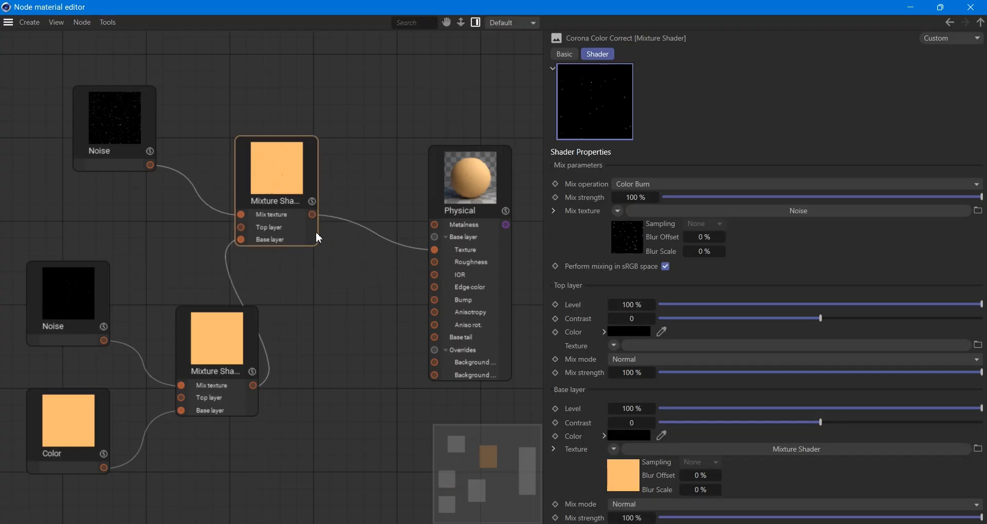